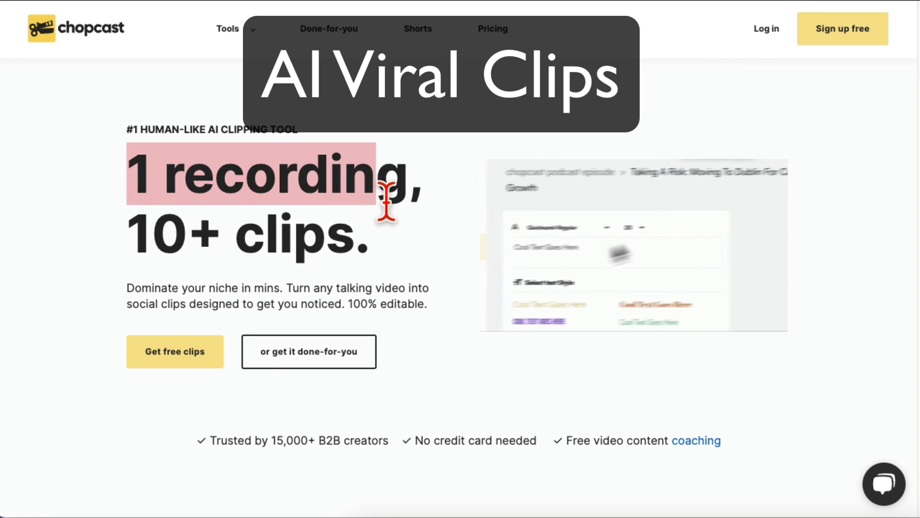
- Highlight '10+ clips' and 'recording' in the landing-page headline, then scroll down the page
left_click(392, 251)
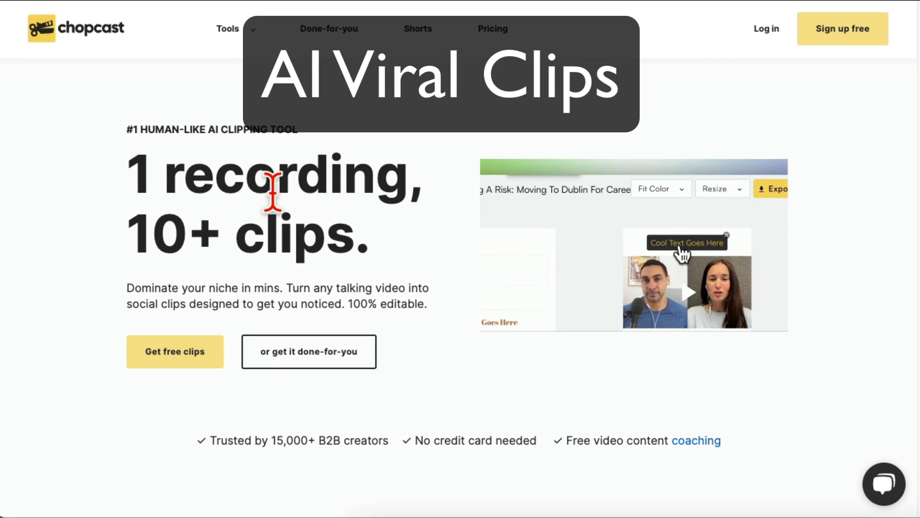
left_click_drag(355, 239, 216, 206)
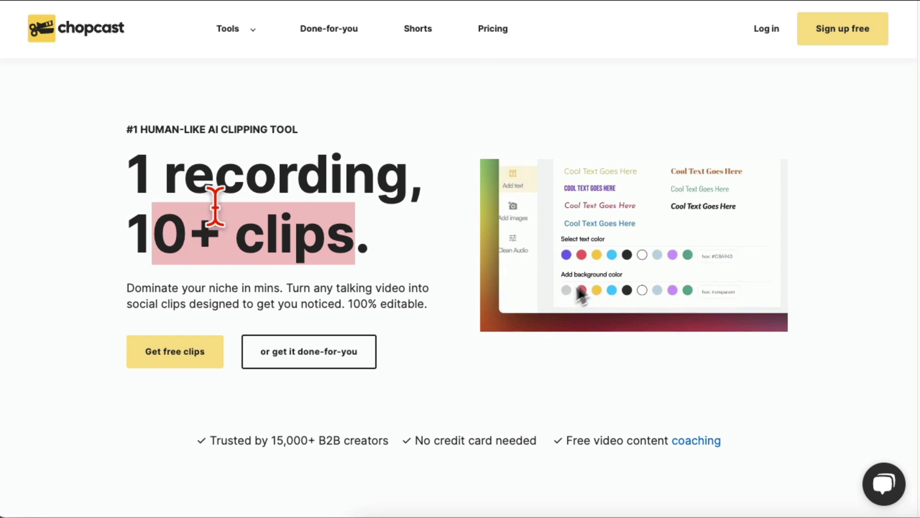
left_click(288, 175)
double_click(287, 174)
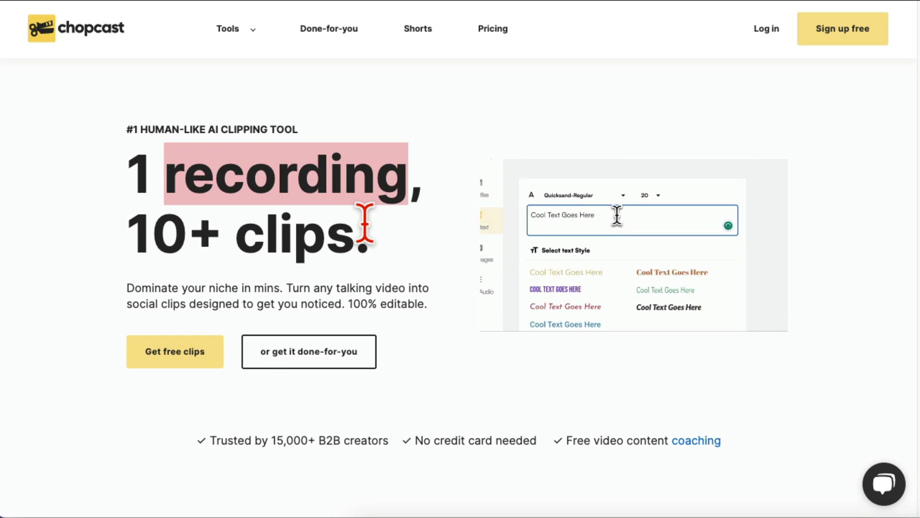
scroll(365, 223, "down", 20)
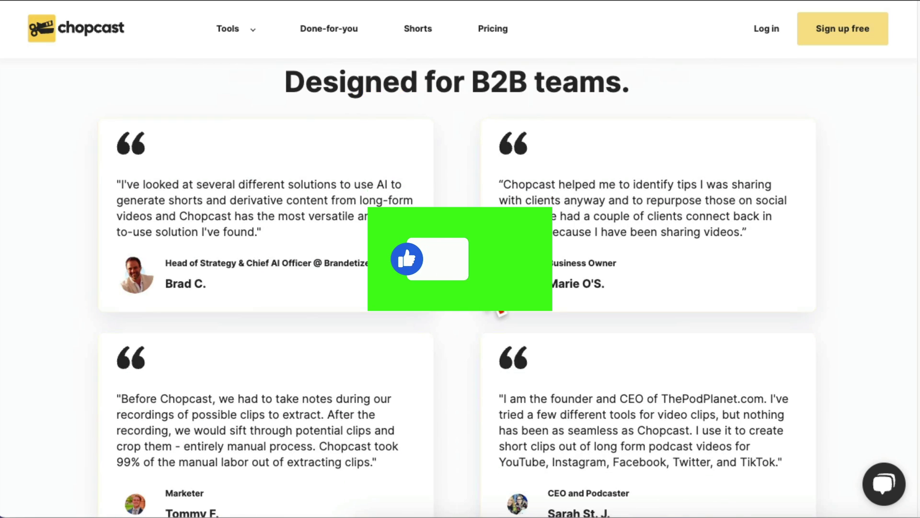
scroll(460, 287, "down", 20)
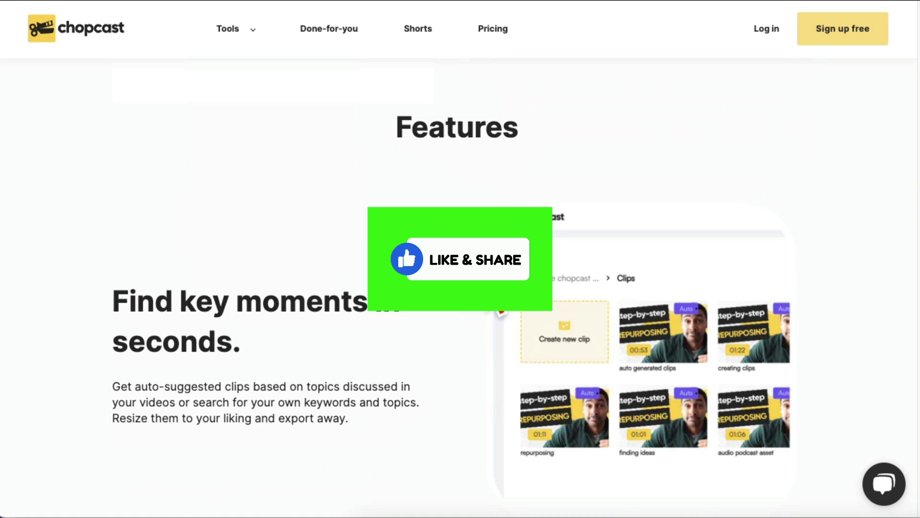
scroll(496, 297, "down", 3)
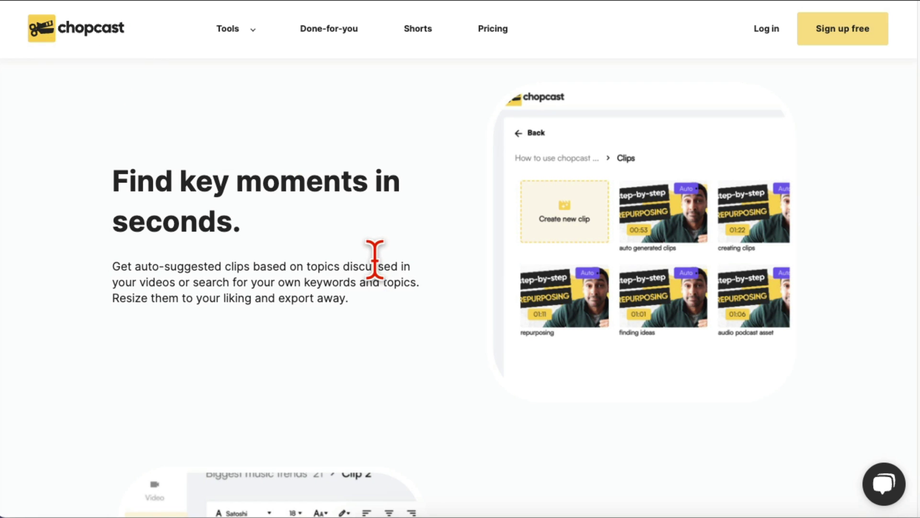
scroll(375, 259, "up", 2)
- Highlight the Features heading, the 'key moments in seconds' text and 'Instant subtitles' heading
double_click(412, 102)
scroll(386, 257, "down", 3)
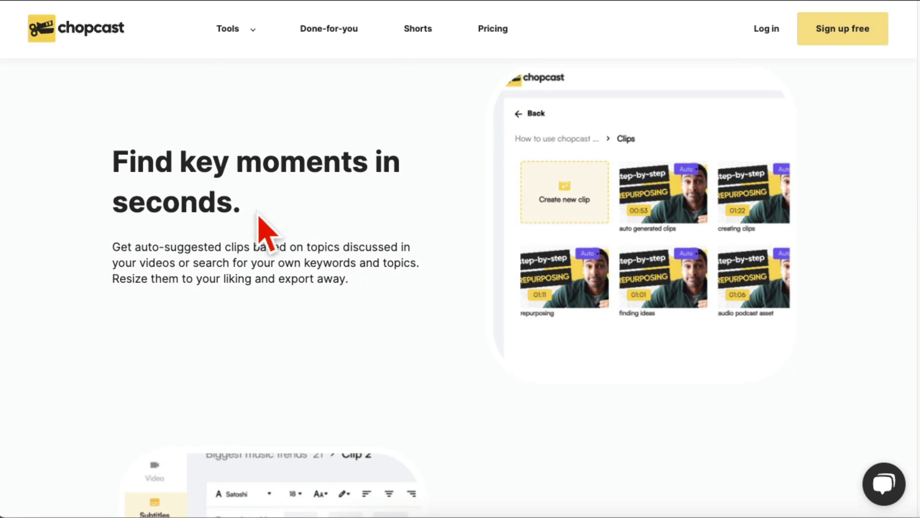
left_click_drag(196, 162, 302, 222)
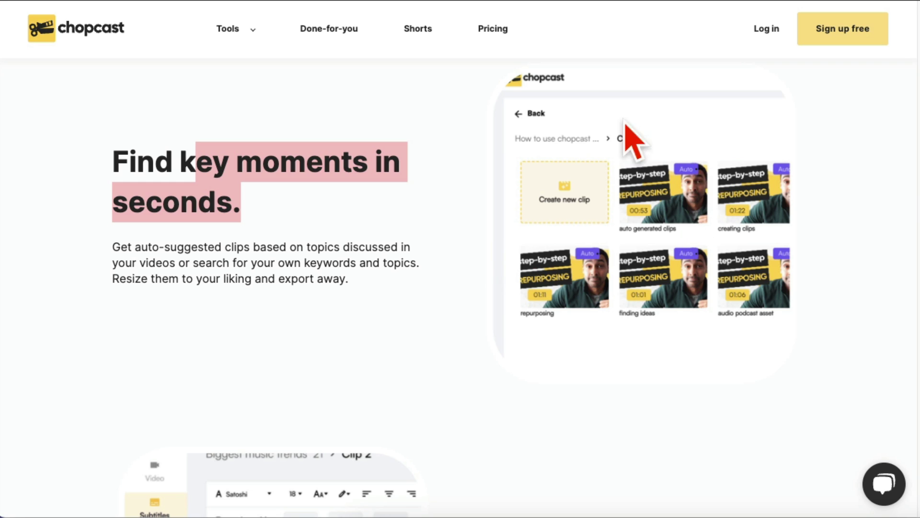
triple_click(305, 252)
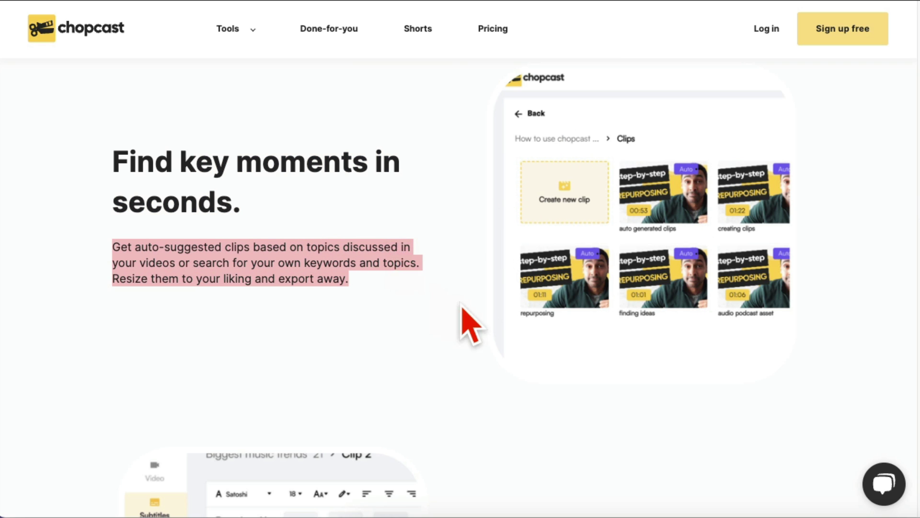
scroll(485, 326, "down", 8)
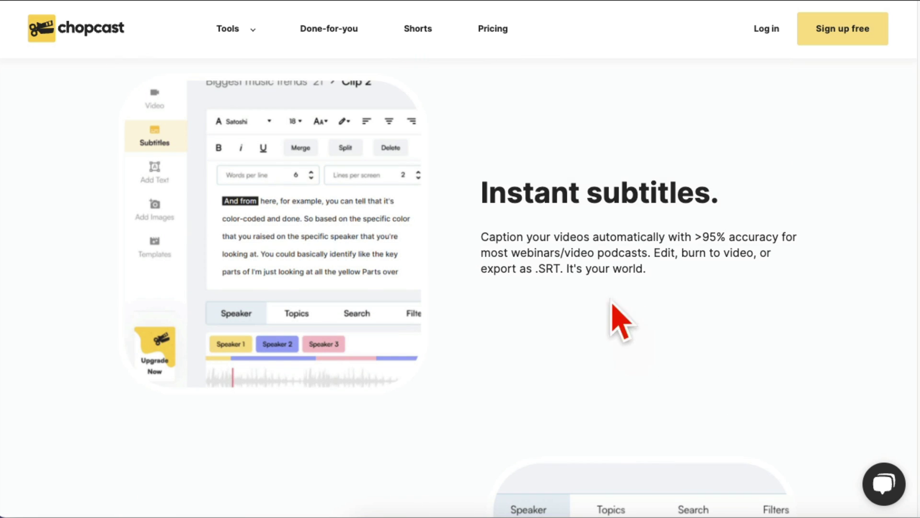
left_click_drag(489, 200, 704, 241)
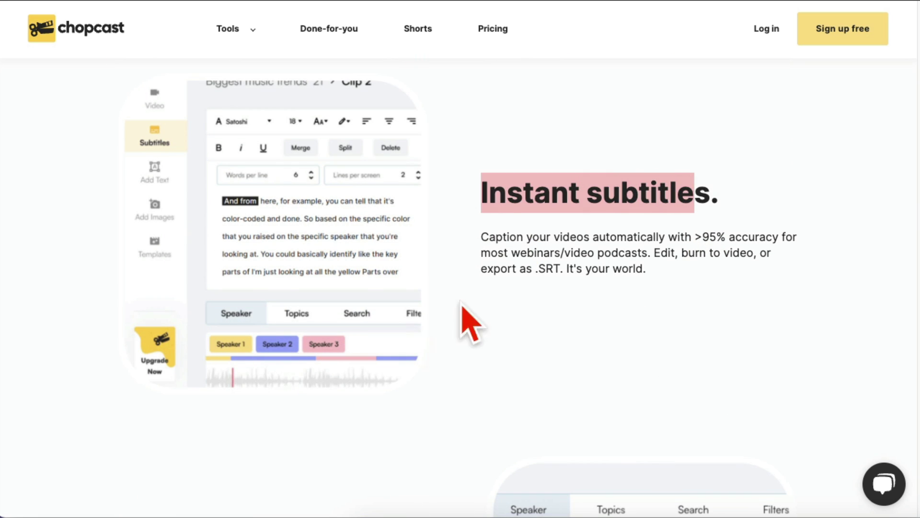
scroll(607, 306, "down", 7)
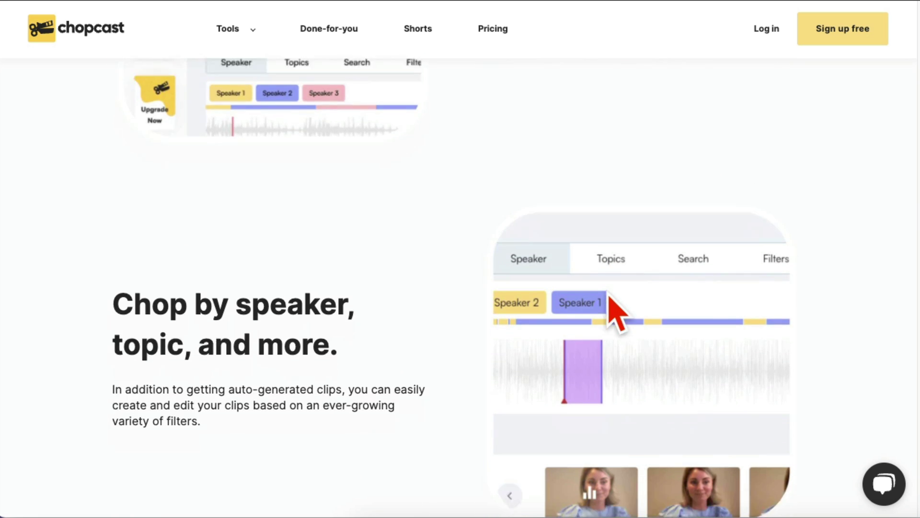
left_click_drag(182, 232, 359, 317)
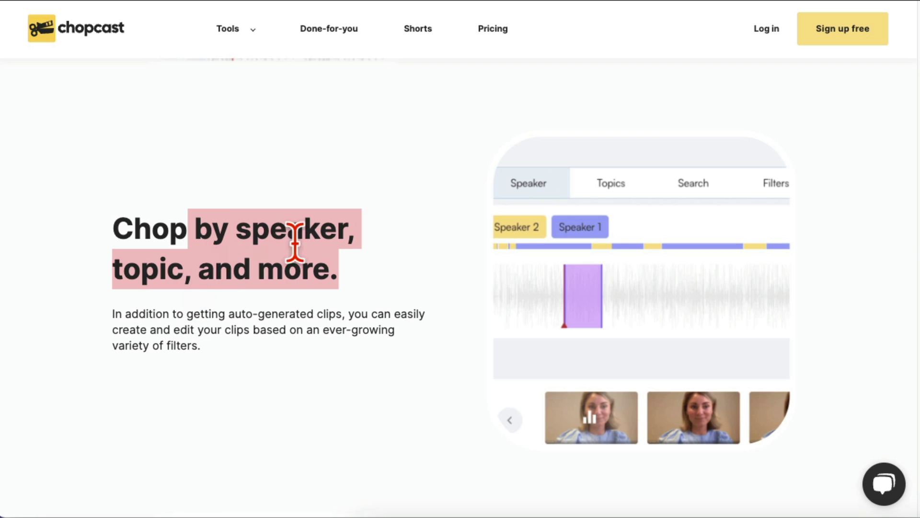
scroll(508, 302, "down", 6)
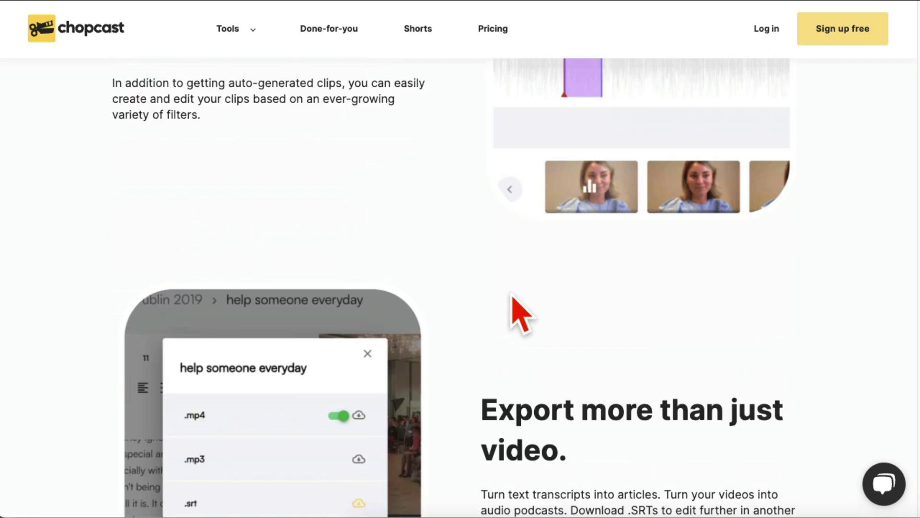
scroll(551, 329, "up", 3)
scroll(524, 263, "up", 5)
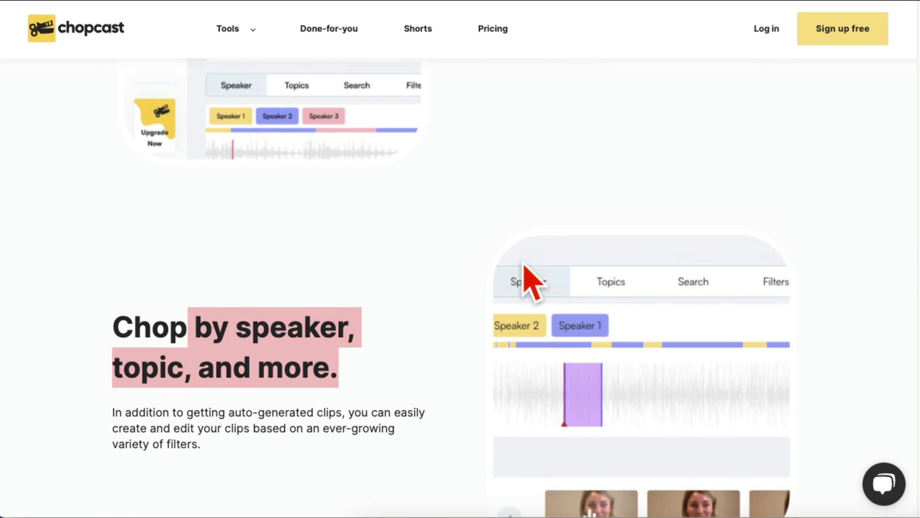
scroll(570, 323, "down", 12)
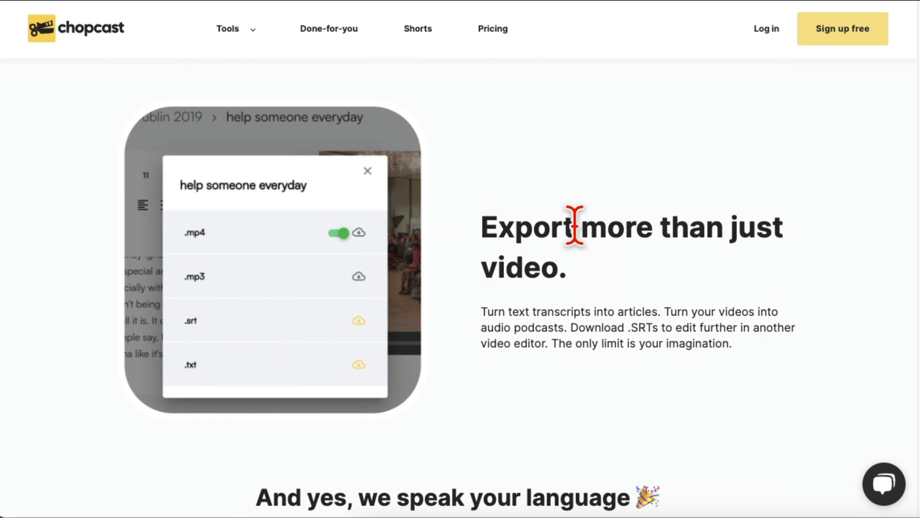
scroll(643, 330, "up", 20)
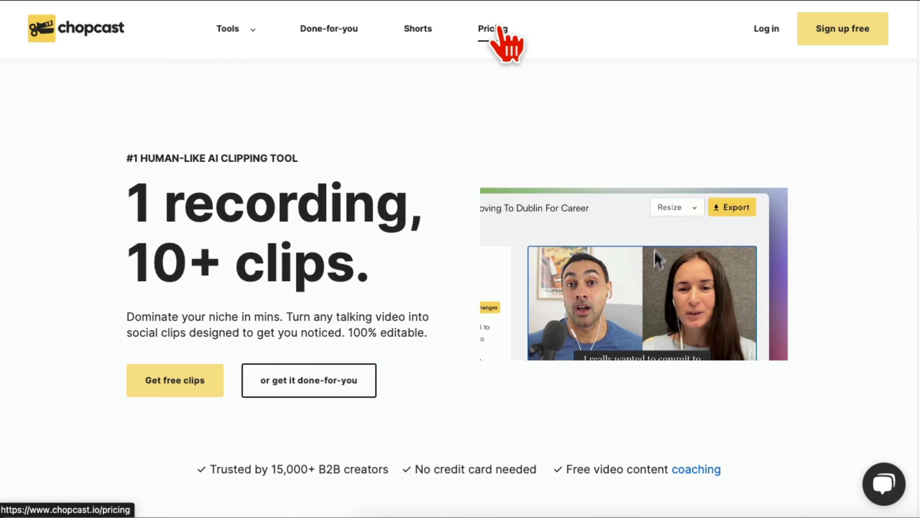
- Open the Chopcast pricing page and scroll through the plan cards
left_click(493, 30)
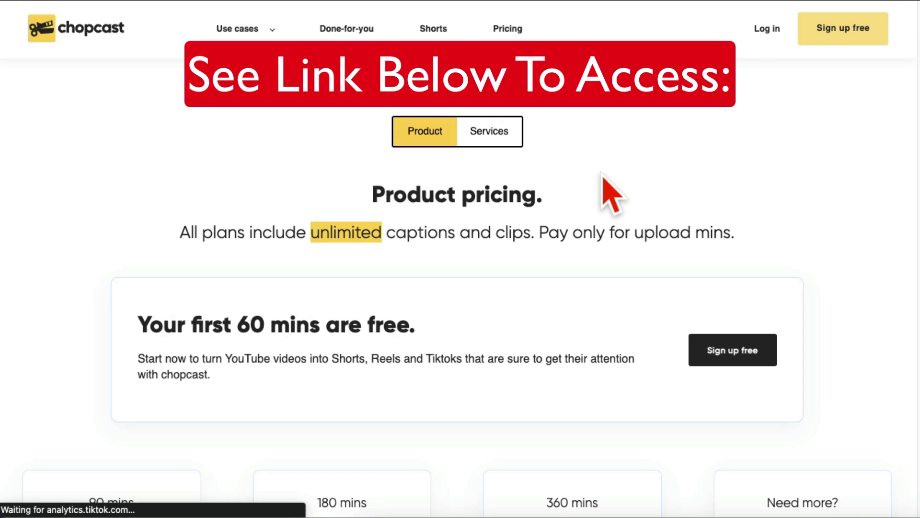
scroll(605, 235, "down", 5)
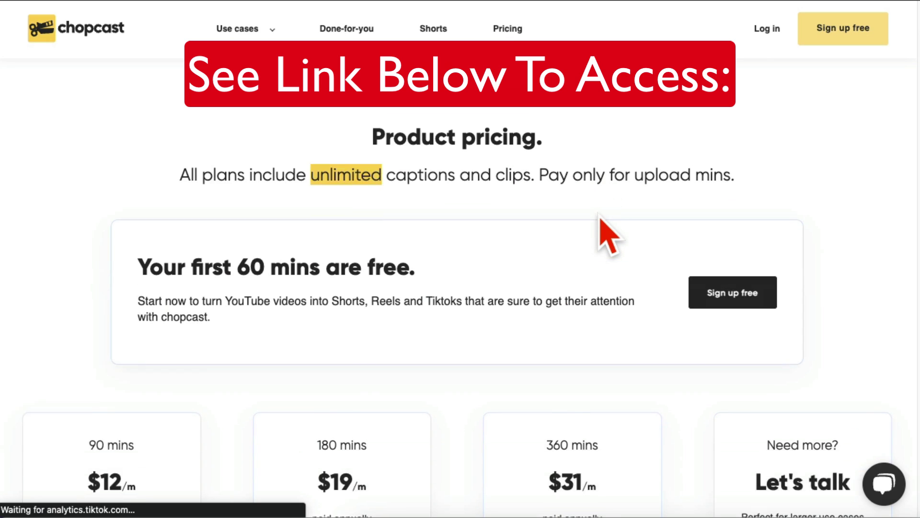
scroll(604, 235, "down", 2)
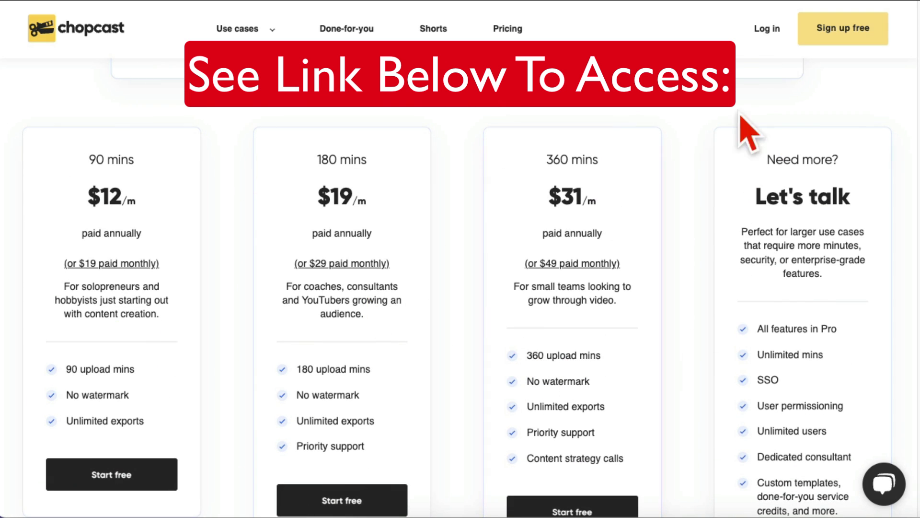
scroll(541, 307, "up", 7)
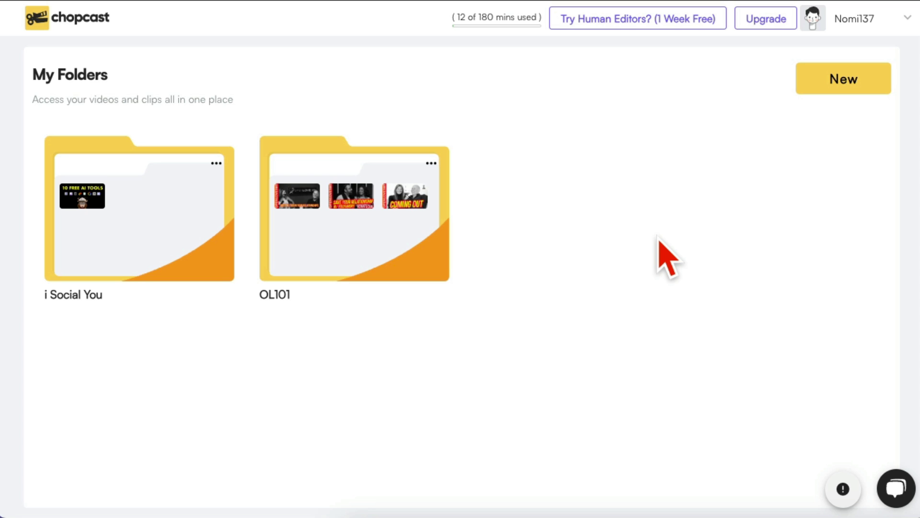
- Peek into the OL101 folder, go back to the folder list, and open i Social You
left_click(844, 81)
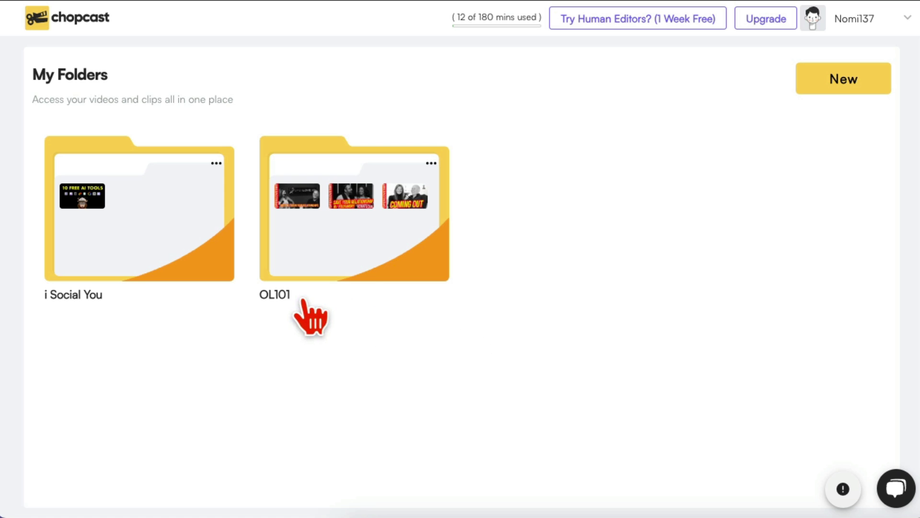
left_click_drag(304, 317, 270, 302)
left_click(270, 303)
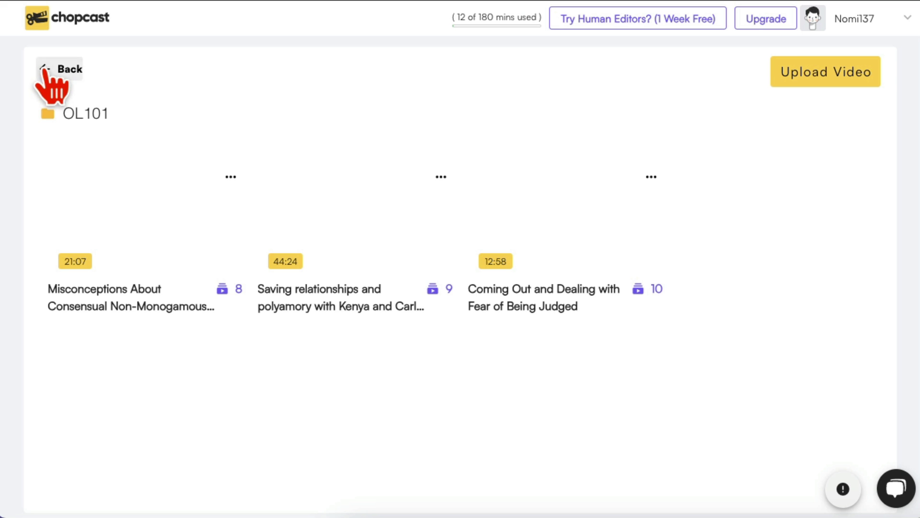
left_click(45, 70)
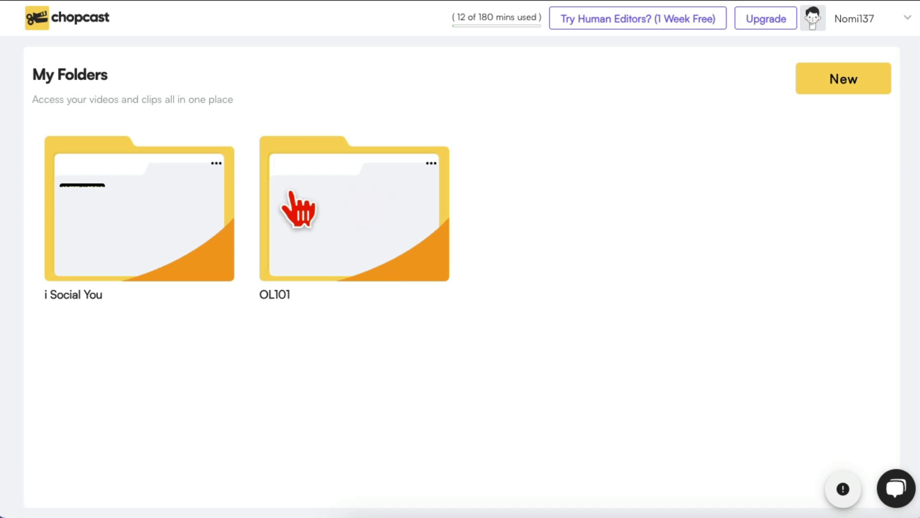
left_click(122, 206)
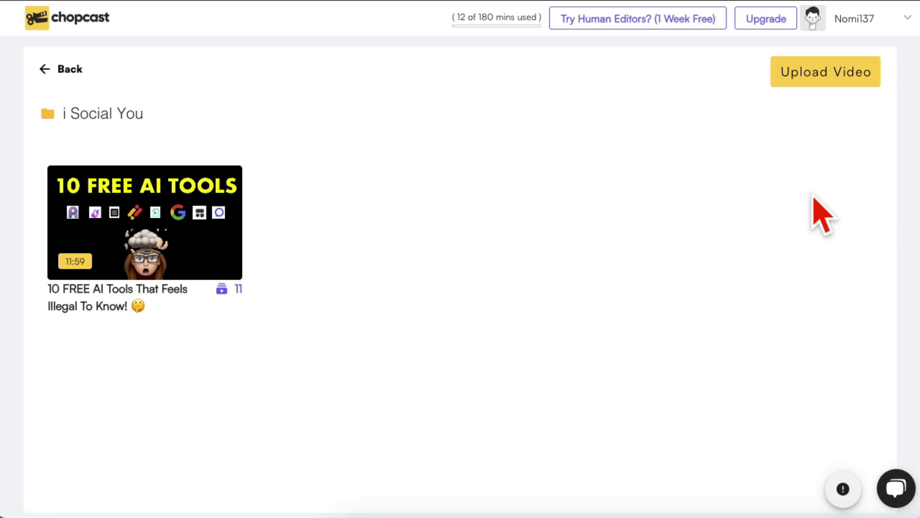
- Start a YouTube upload, paste the link, browse advanced settings and platforms, then close it
left_click(821, 81)
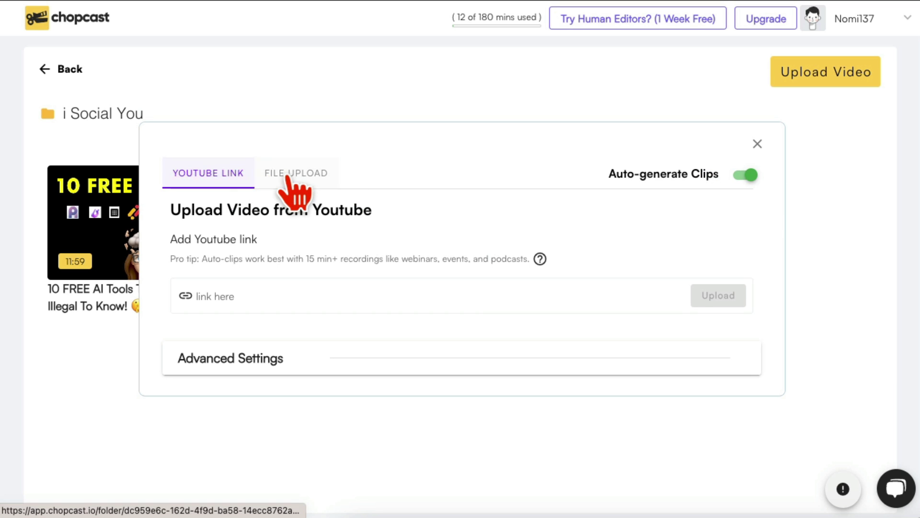
left_click(322, 177)
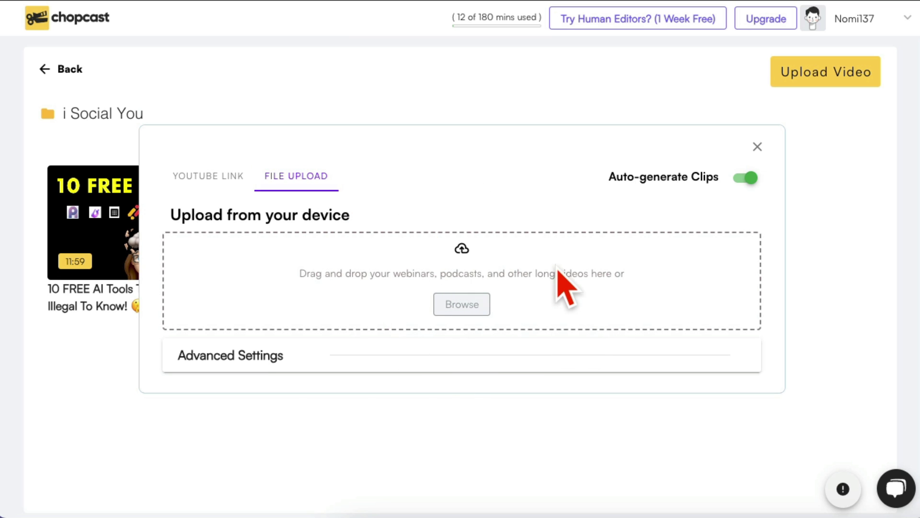
left_click(218, 178)
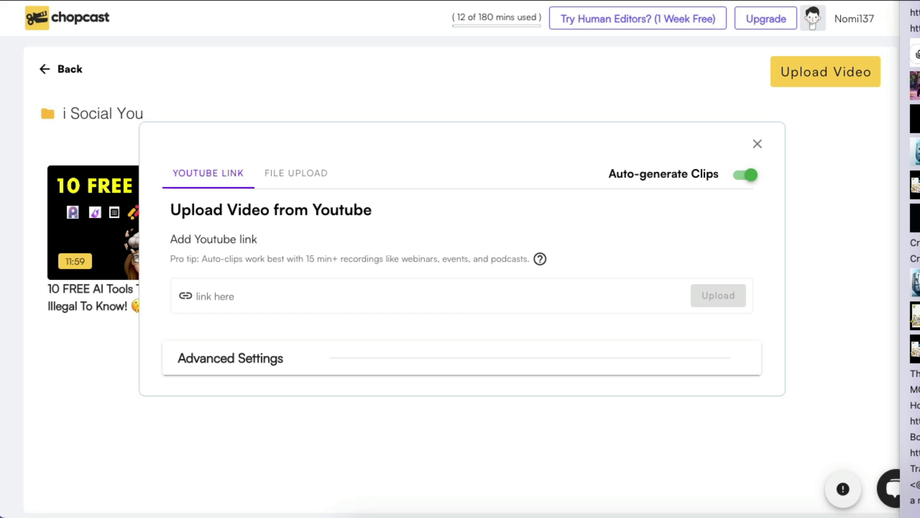
key("Return")
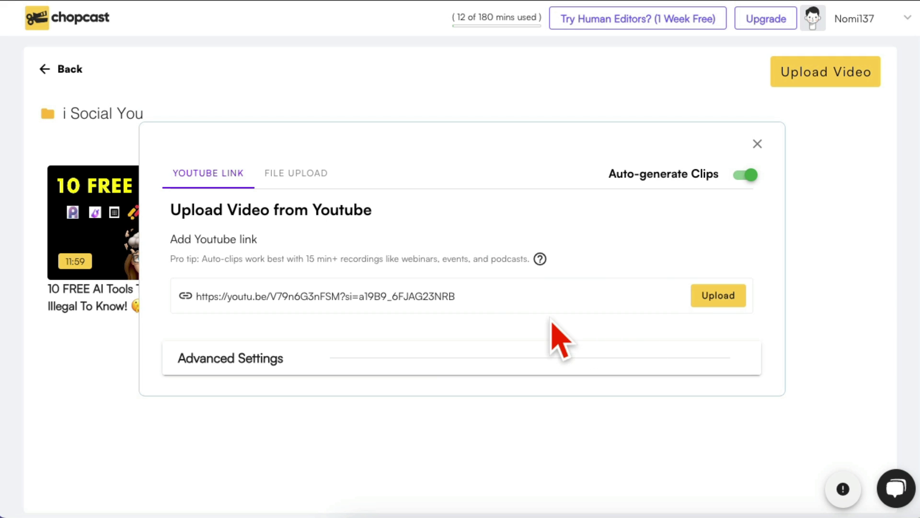
left_click(254, 361)
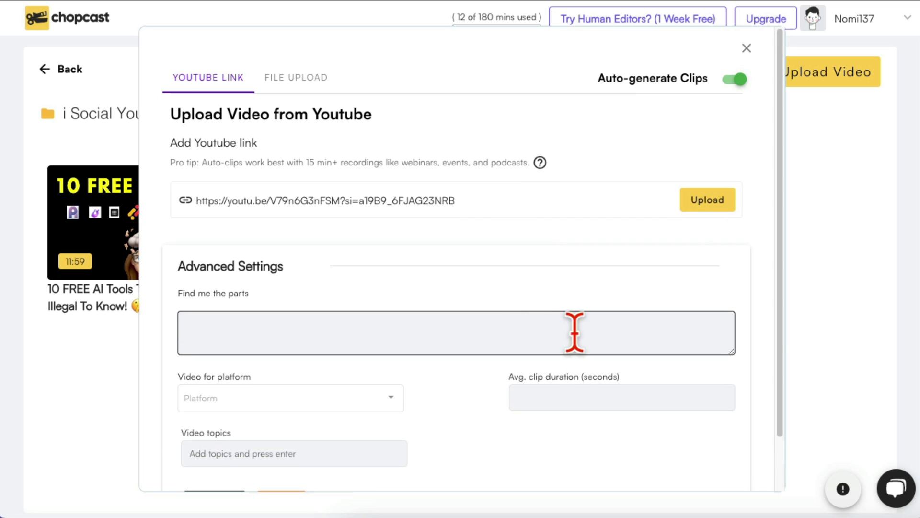
scroll(574, 332, "down", 1)
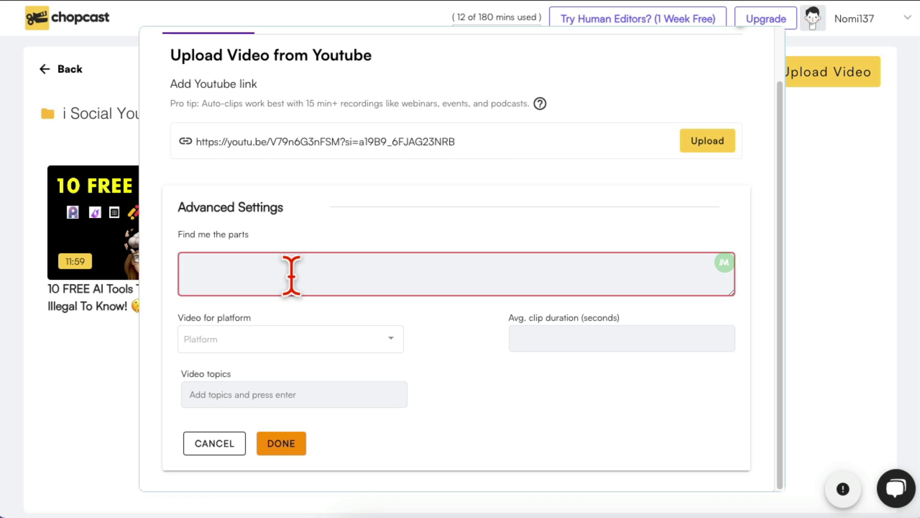
left_click(320, 340)
scroll(316, 294, "down", 1)
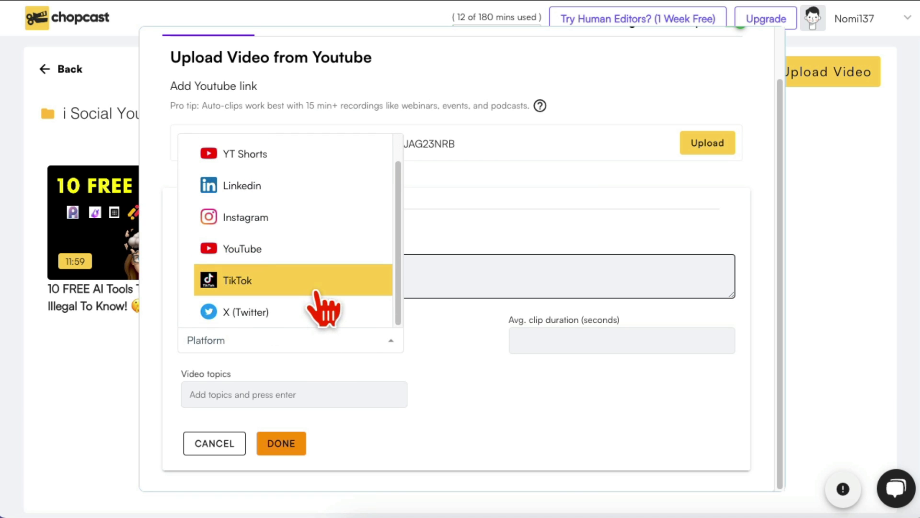
scroll(345, 230, "up", 1)
left_click(459, 356)
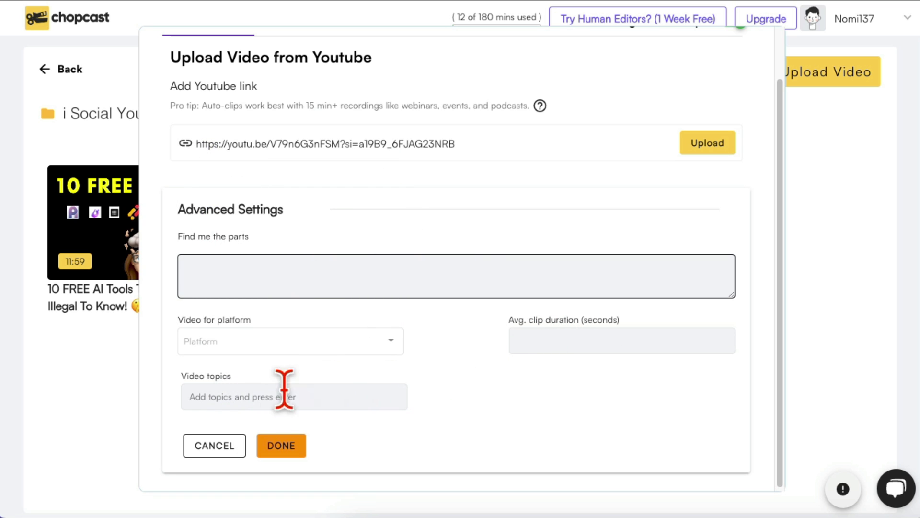
left_click(214, 445)
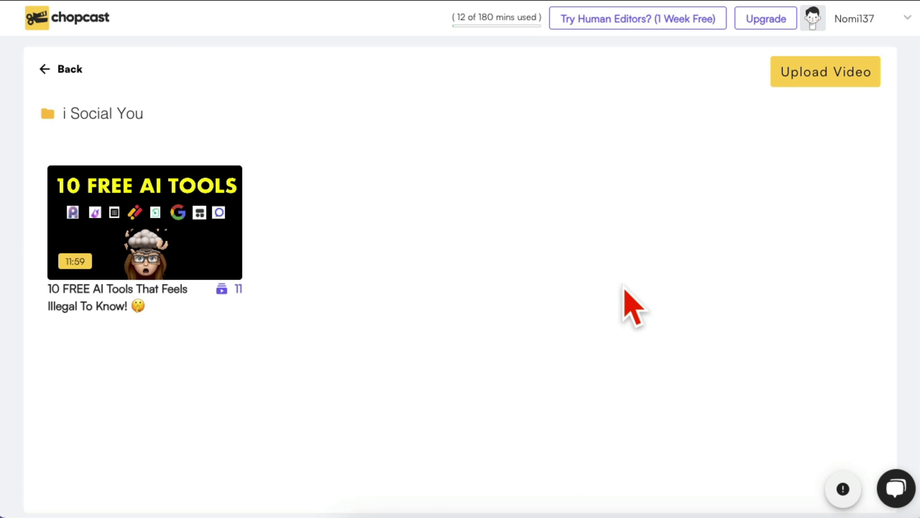
- Reopen the YouTube upload, paste the link again, and cancel it
left_click(820, 79)
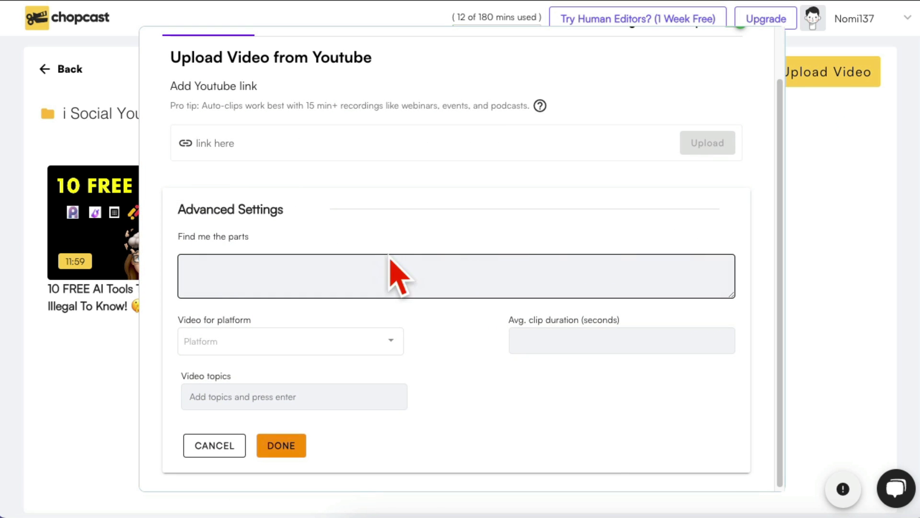
left_click(335, 143)
type("https://youtu.be/V79n6G3nF5M?si=a19B9_6FJAG23NRB")
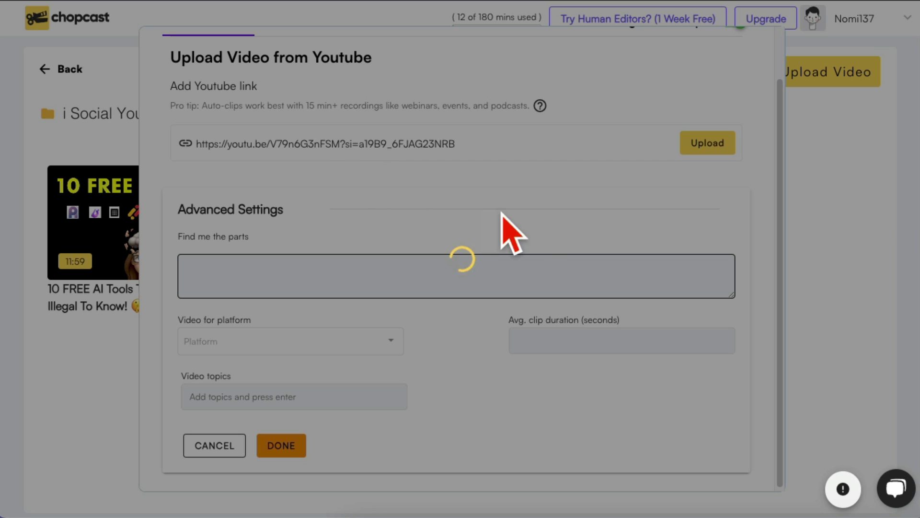
scroll(528, 255, "up", 1)
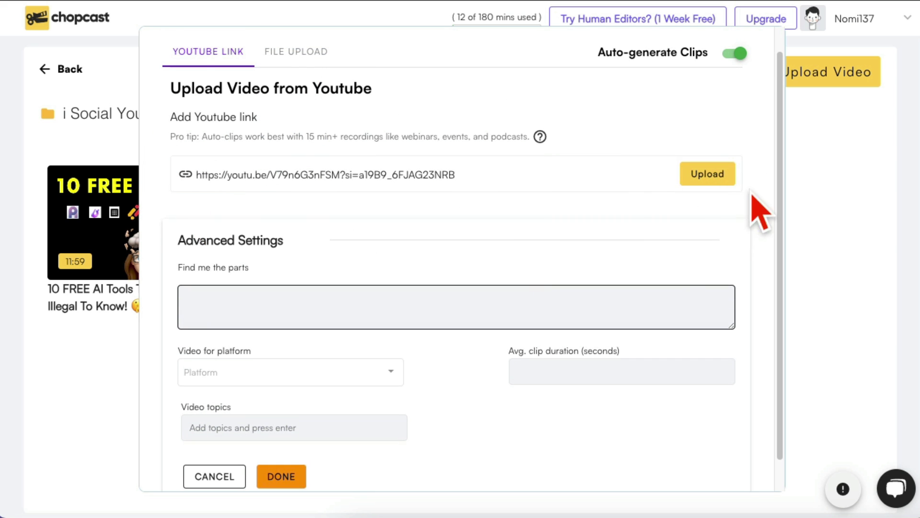
left_click(203, 481)
mouse_move(238, 221)
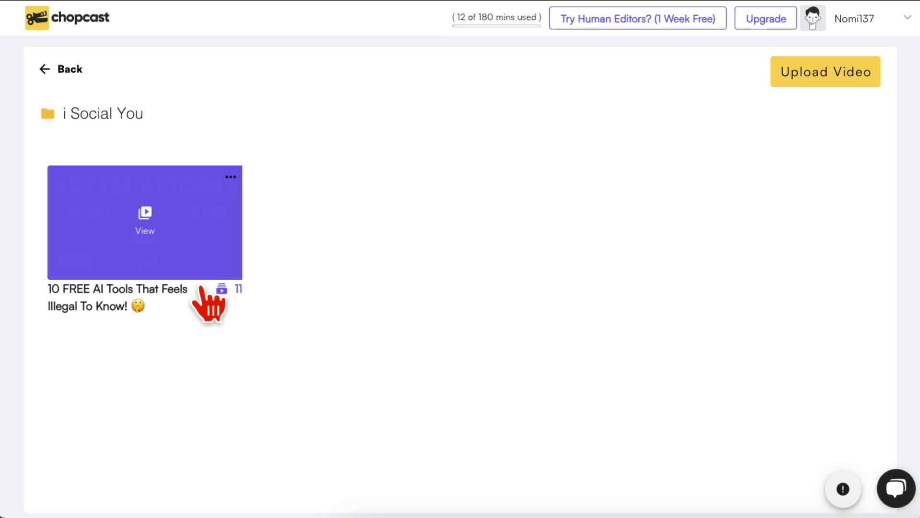
- Open the 10 FREE AI Tools video's generated clips and scroll through the list
left_click(183, 244)
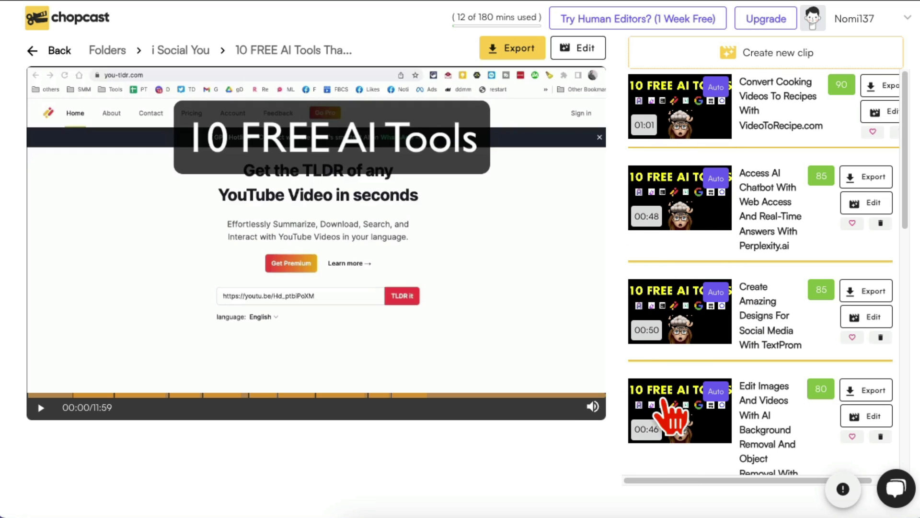
left_click(733, 345)
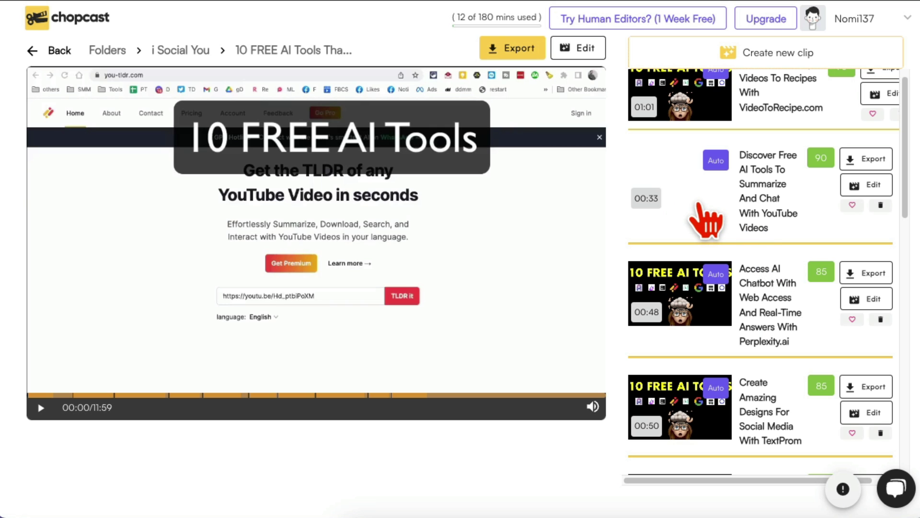
scroll(718, 316, "down", 3)
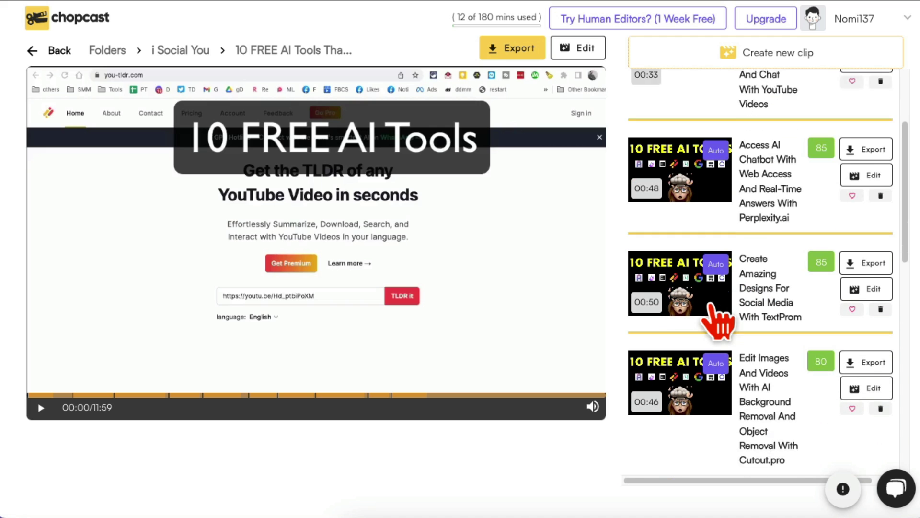
scroll(710, 311, "down", 9)
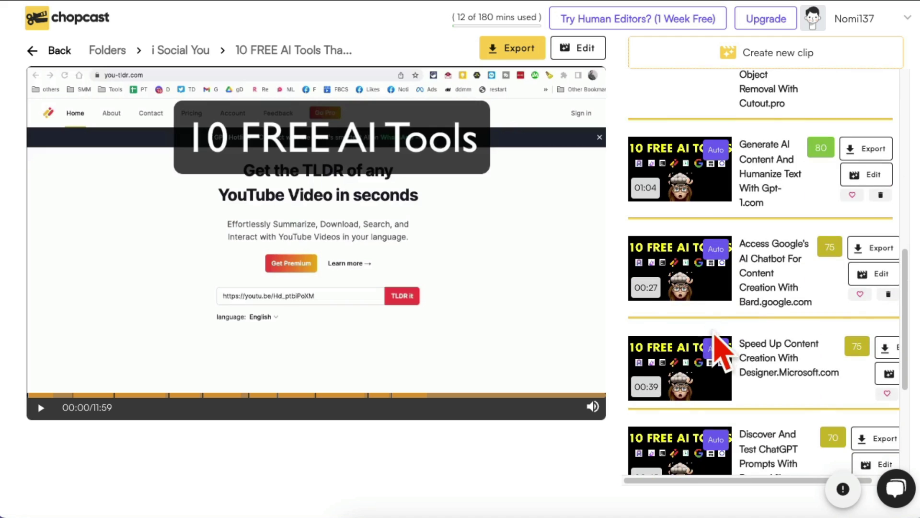
scroll(723, 353, "up", 10)
scroll(723, 357, "down", 11)
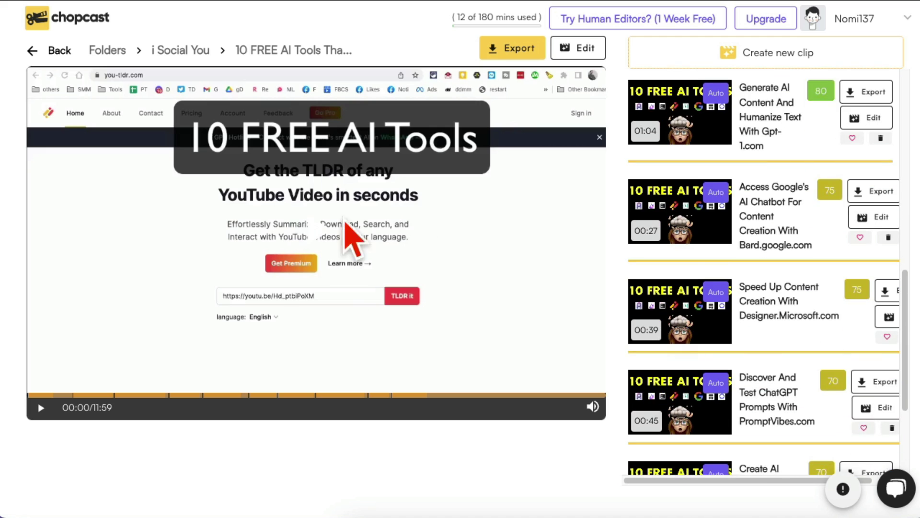
scroll(809, 288, "down", 4)
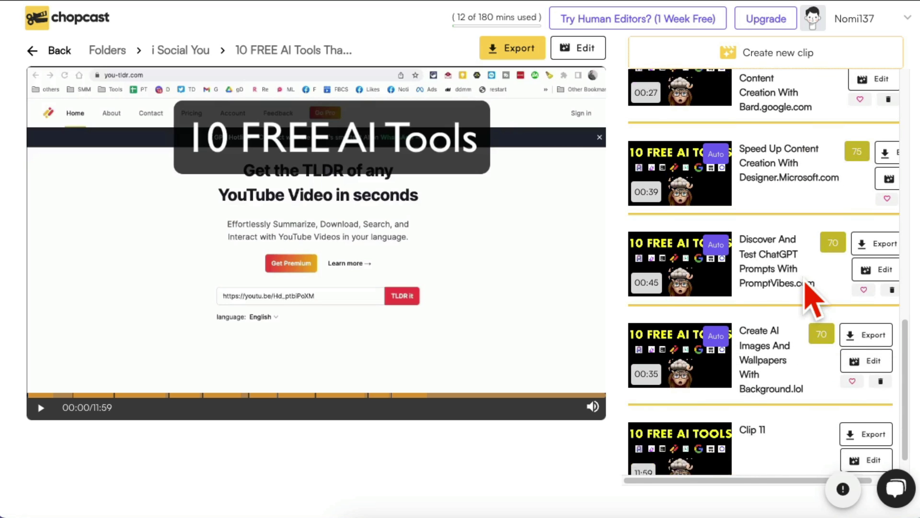
scroll(813, 301, "up", 15)
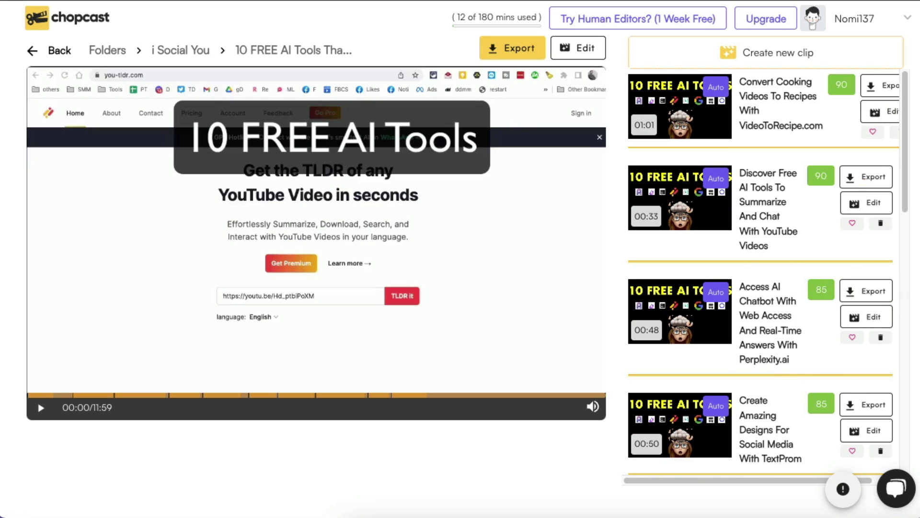
- Check the browser zoom, then open the Convert Cooking Videos To Recipes clip in the editor
left_click(914, 4)
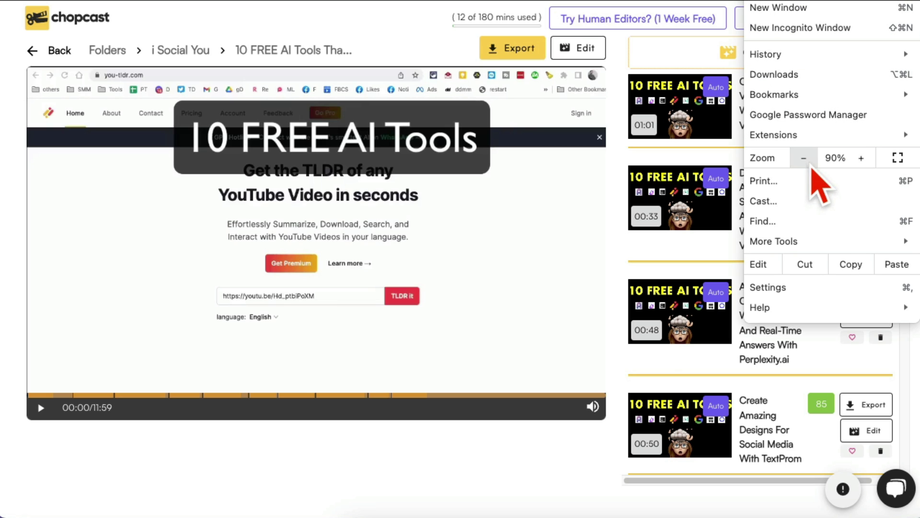
left_click(662, 330)
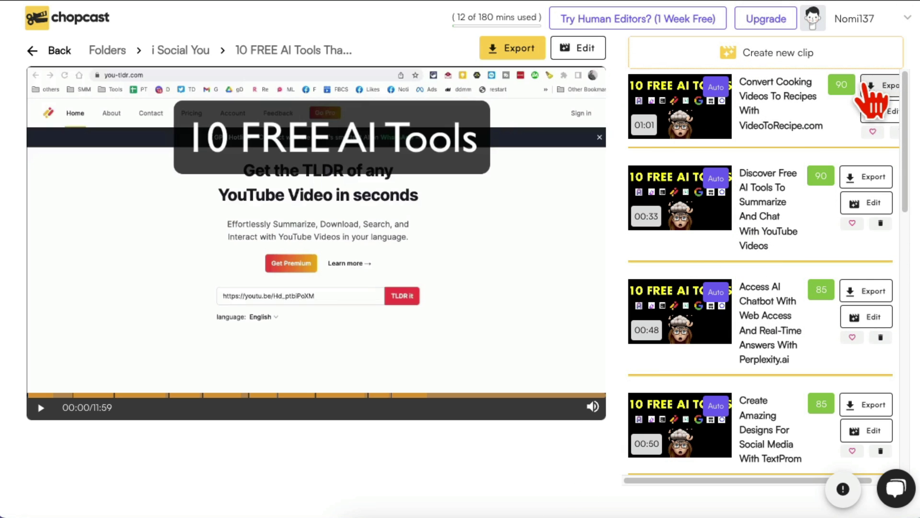
left_click(877, 115)
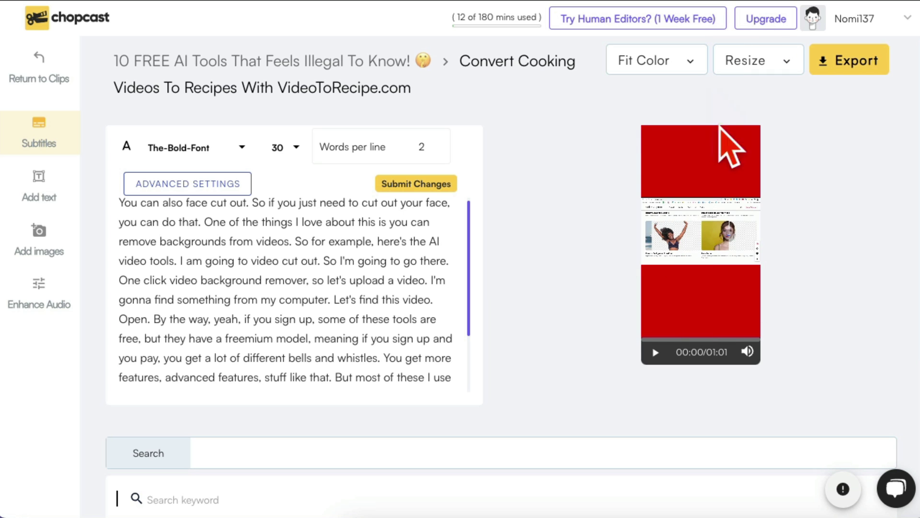
- Set the clip's Fit Color fill to near-black #191818 and apply it
left_click(687, 70)
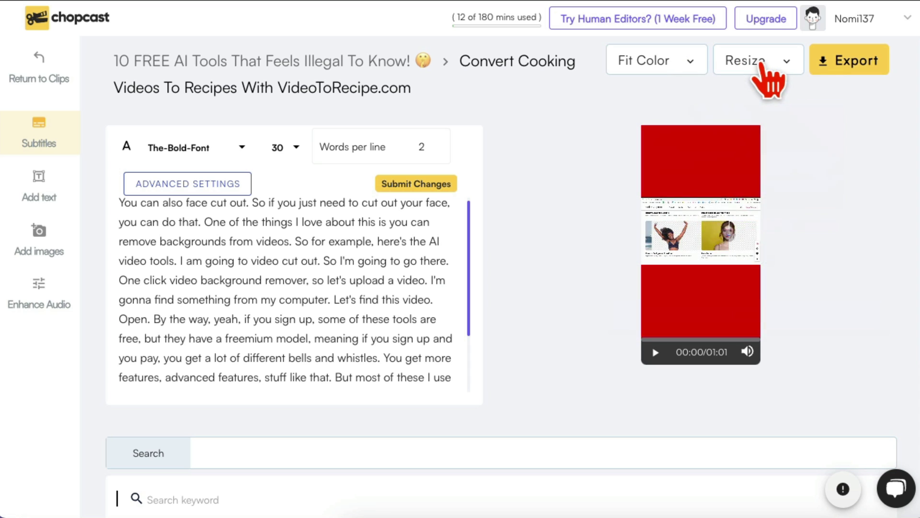
left_click(769, 66)
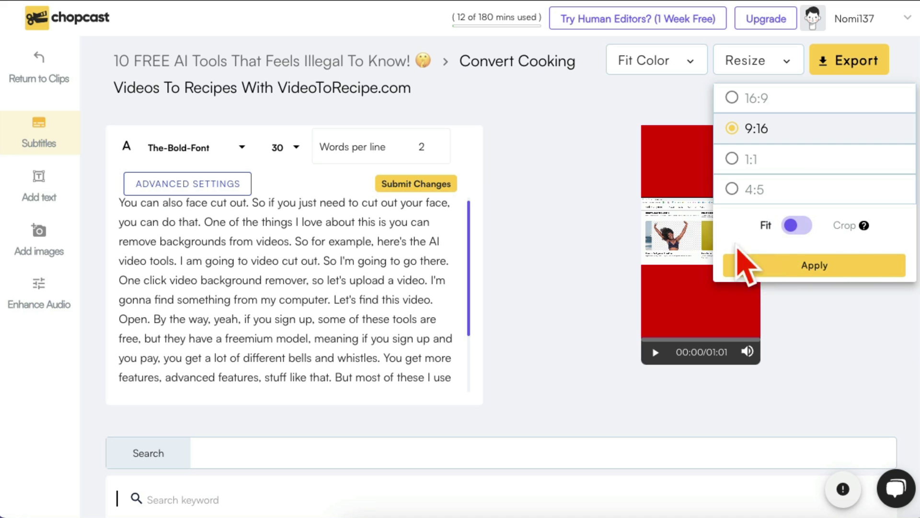
left_click(675, 69)
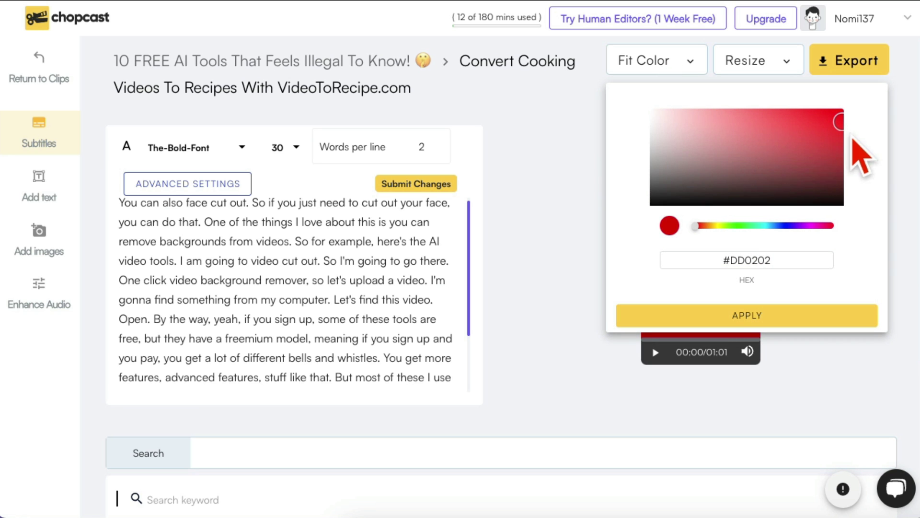
left_click_drag(841, 129, 661, 196)
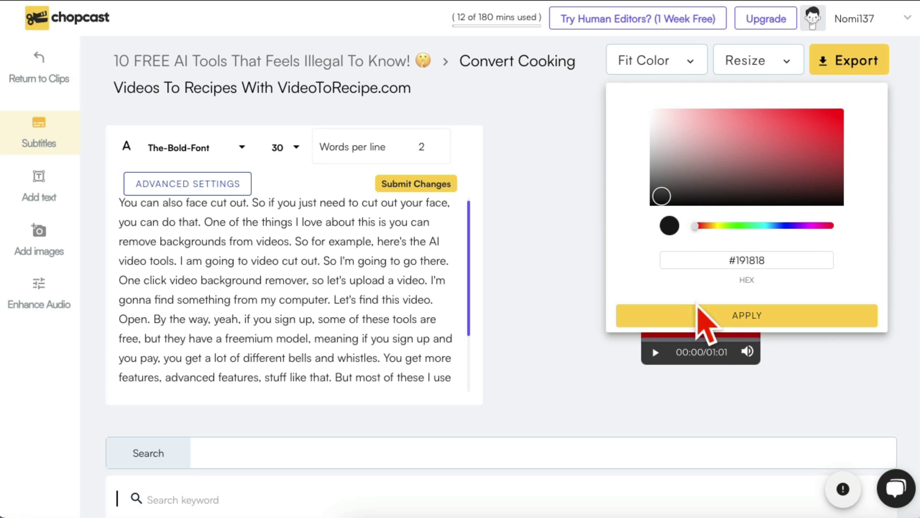
left_click(734, 324)
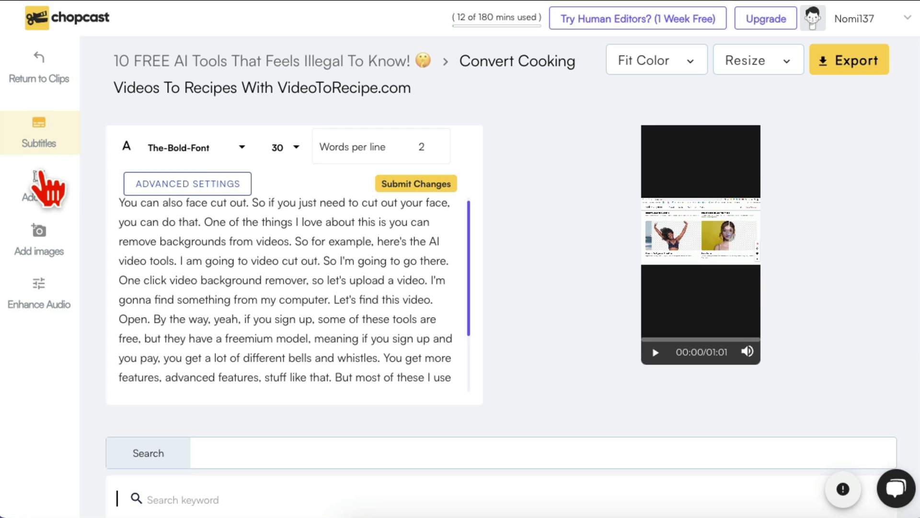
scroll(334, 257, "down", 3)
scroll(329, 288, "up", 4)
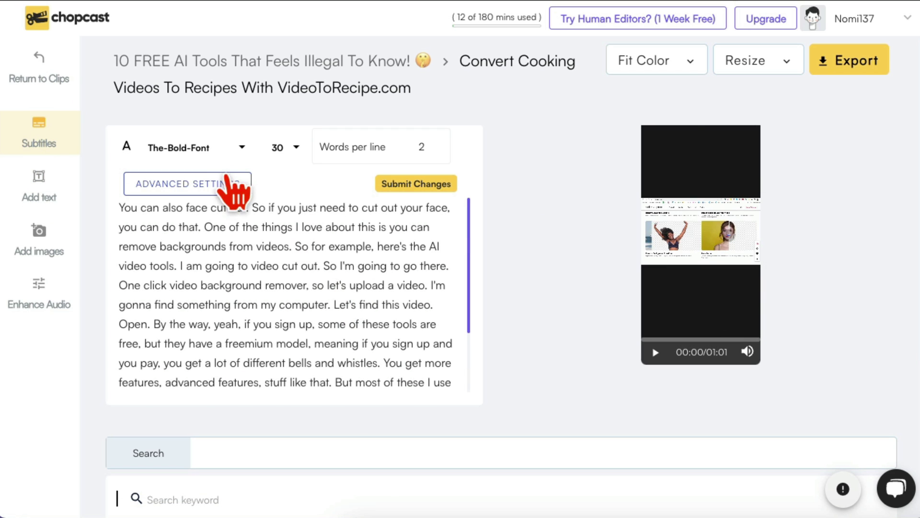
left_click(217, 153)
left_click(217, 153)
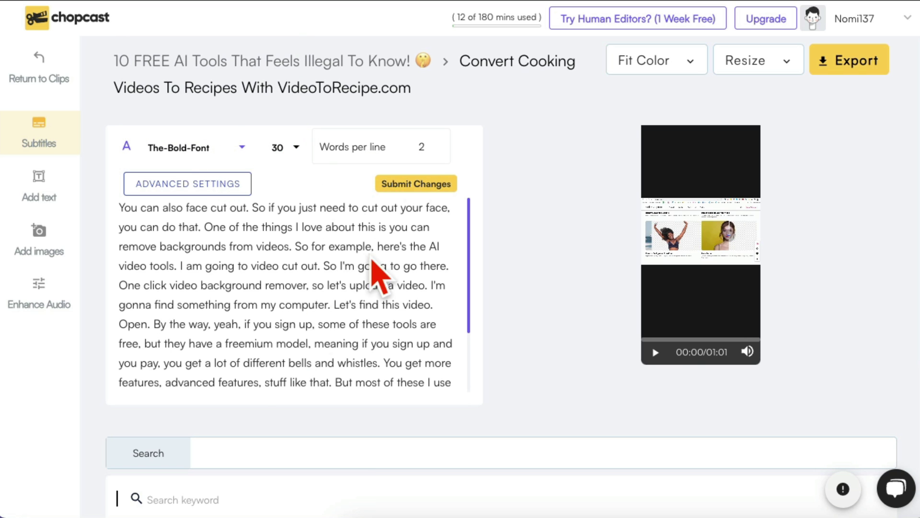
left_click(655, 353)
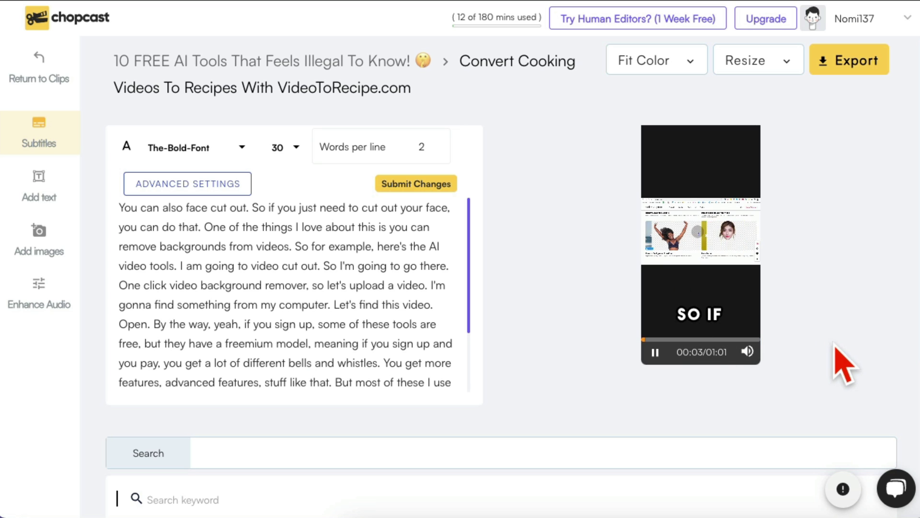
left_click(655, 353)
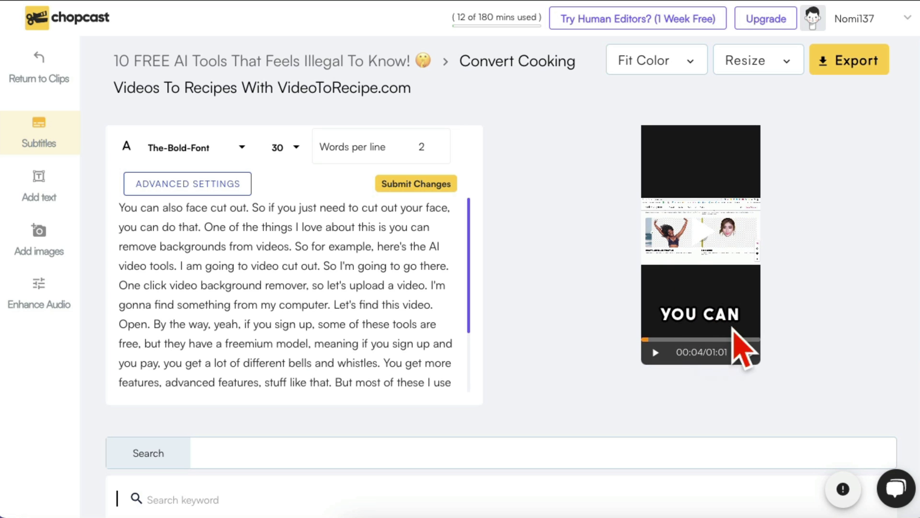
left_click(206, 152)
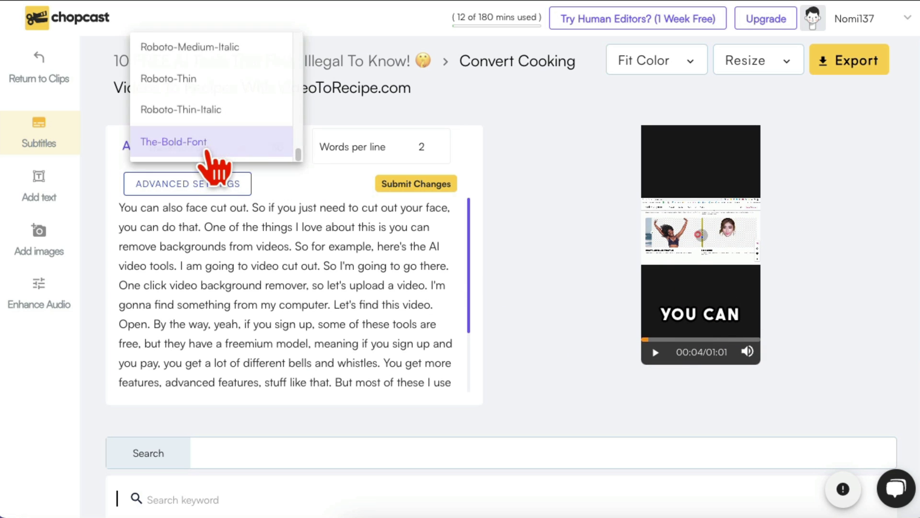
left_click(571, 200)
scroll(566, 336, "down", 7)
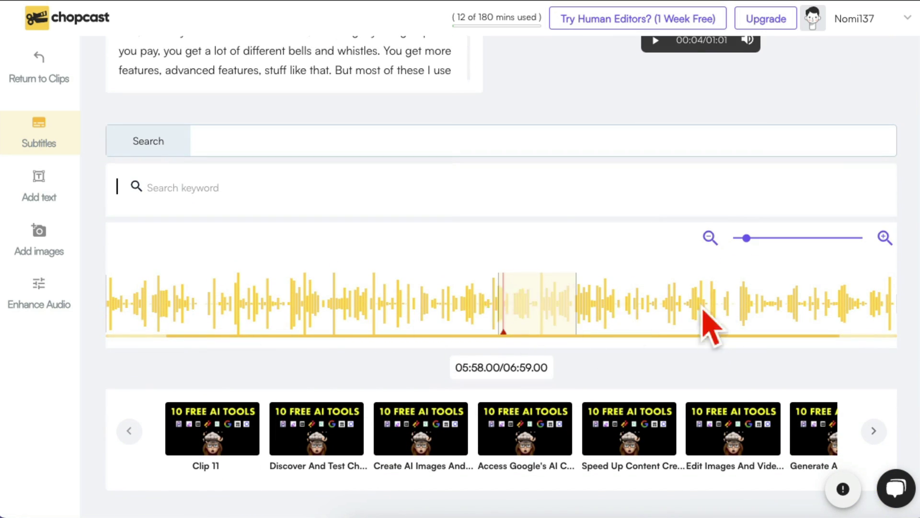
scroll(753, 336, "up", 3)
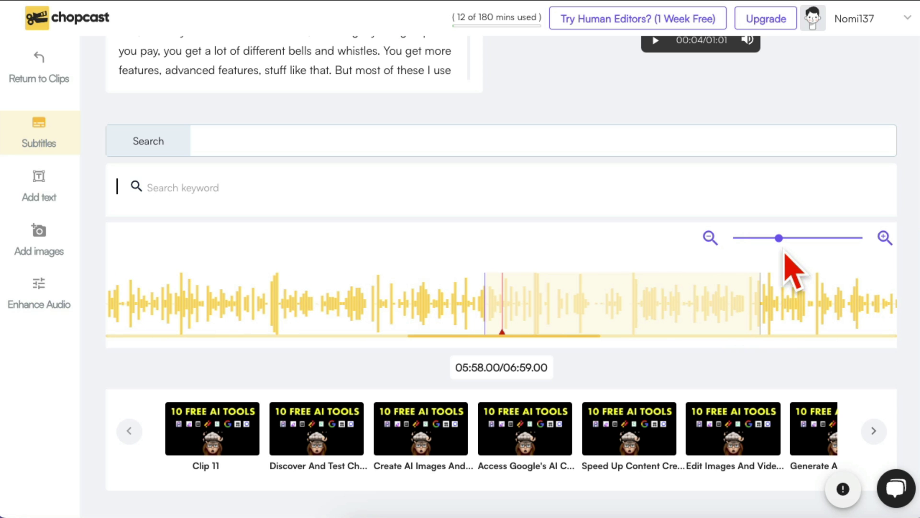
left_click_drag(778, 238, 747, 238)
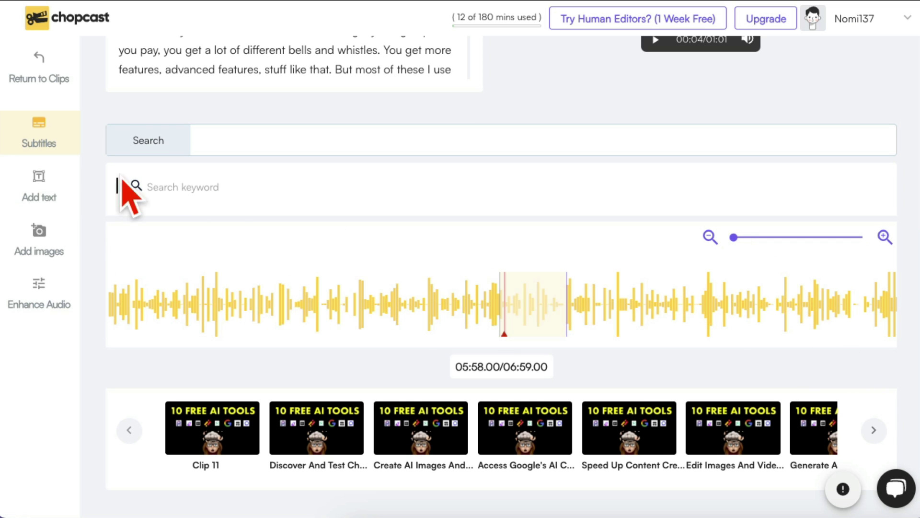
scroll(742, 149, "up", 5)
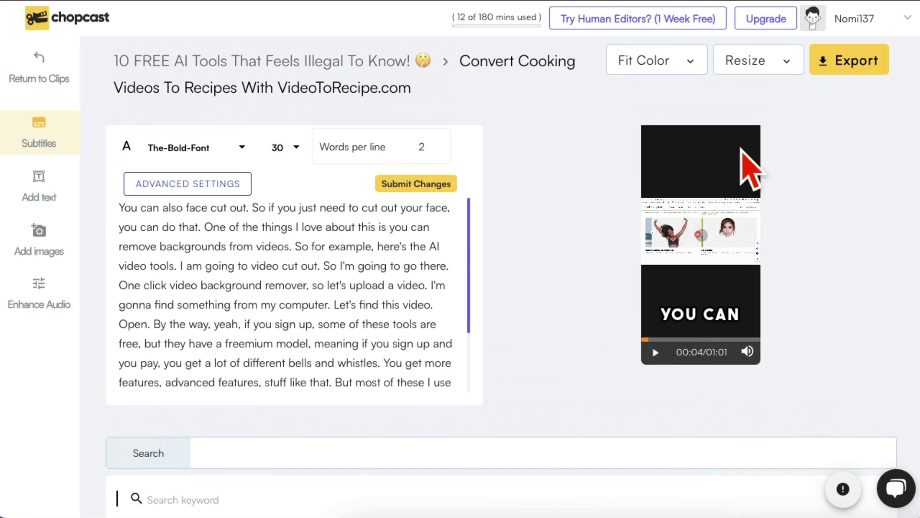
left_click(47, 191)
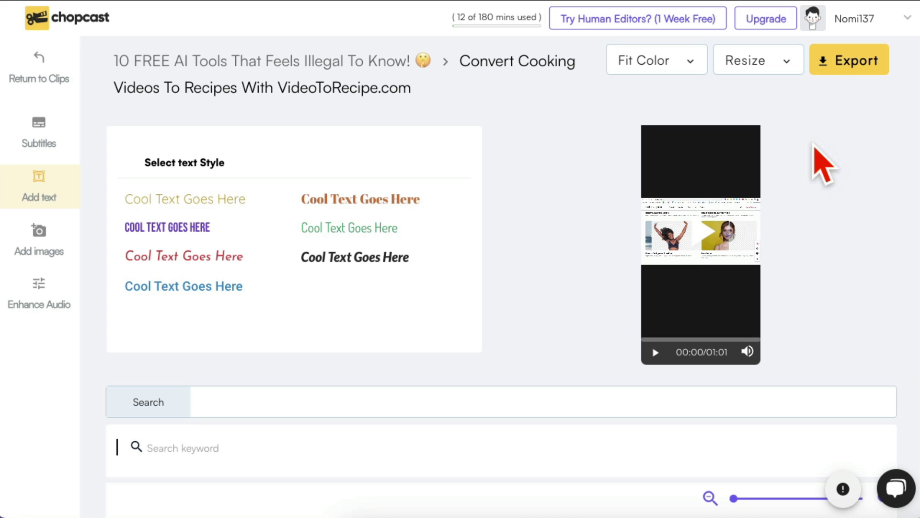
scroll(434, 403, "down", 4)
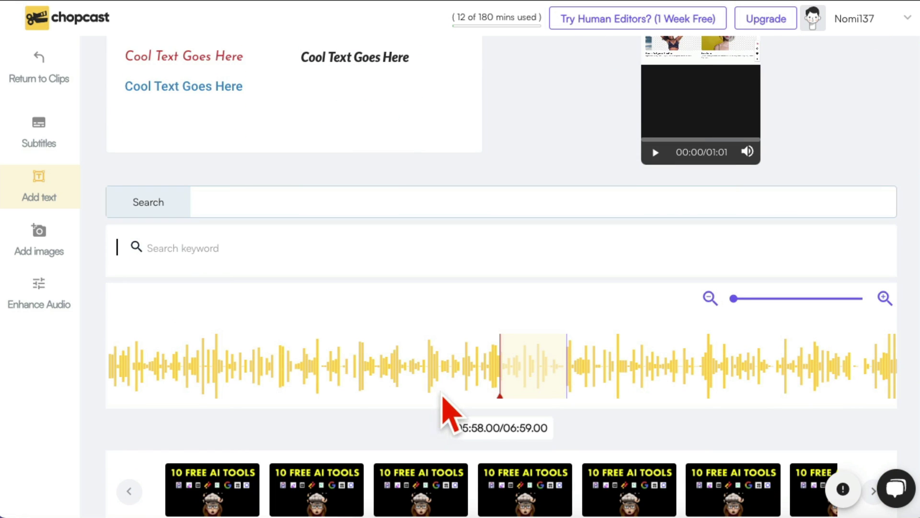
scroll(559, 181, "up", 4)
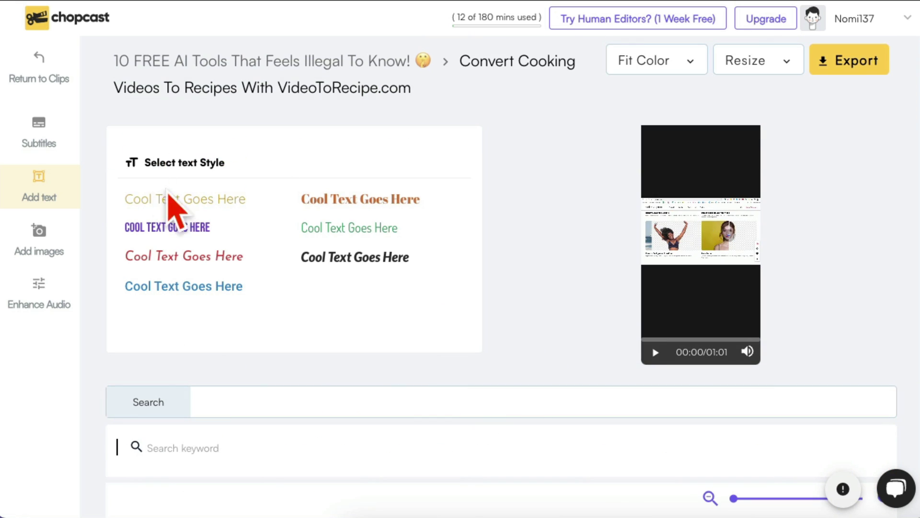
left_click(175, 231)
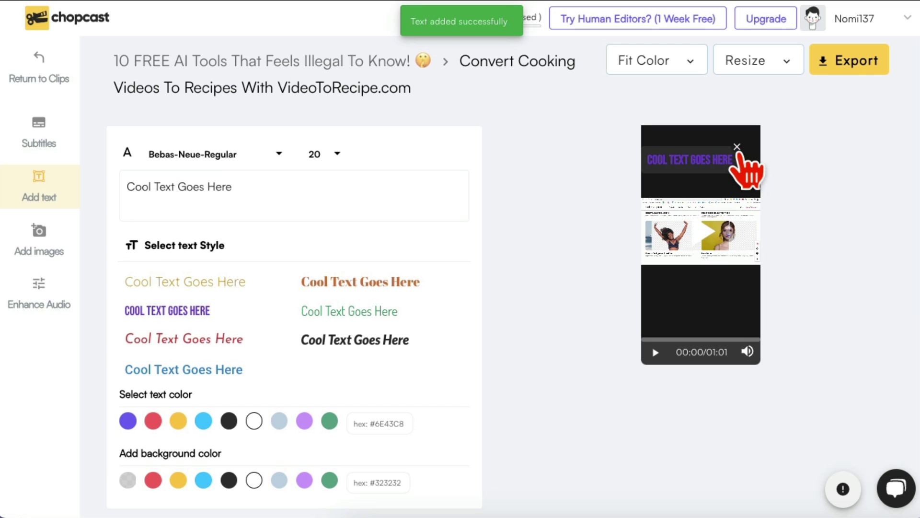
left_click(369, 261)
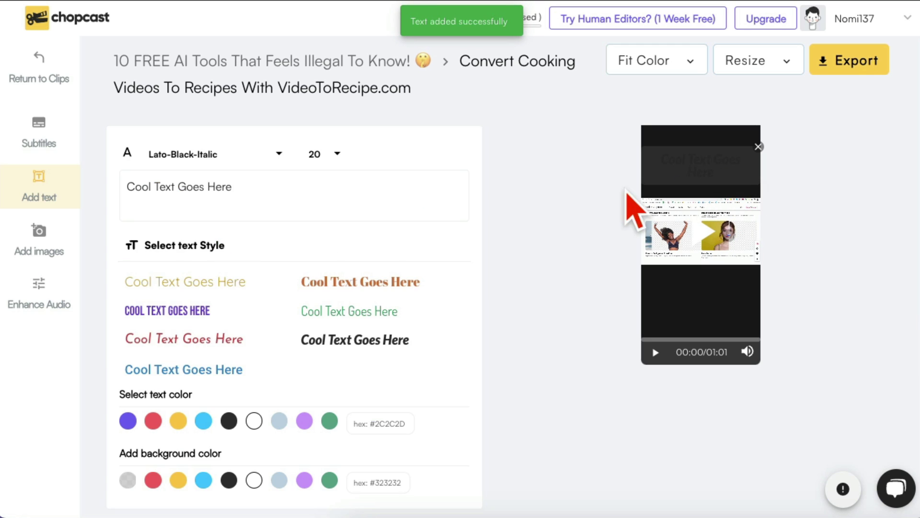
left_click(758, 146)
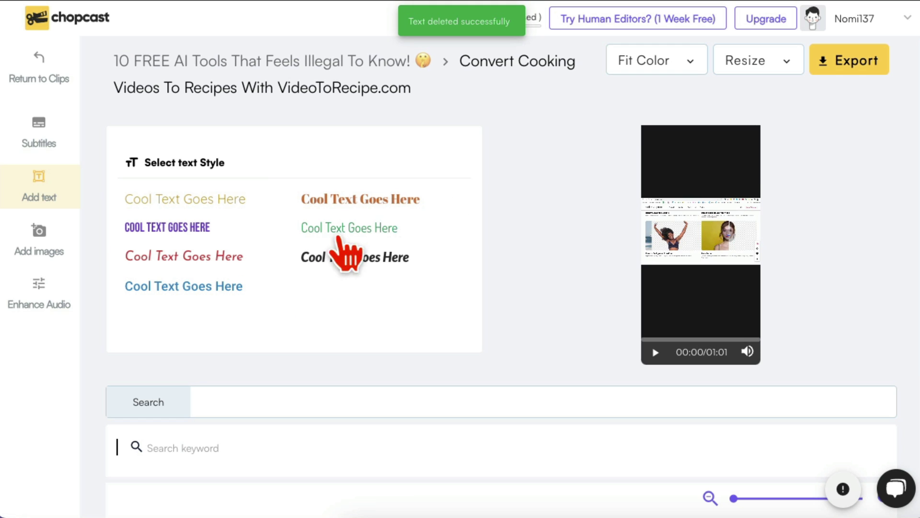
left_click(202, 288)
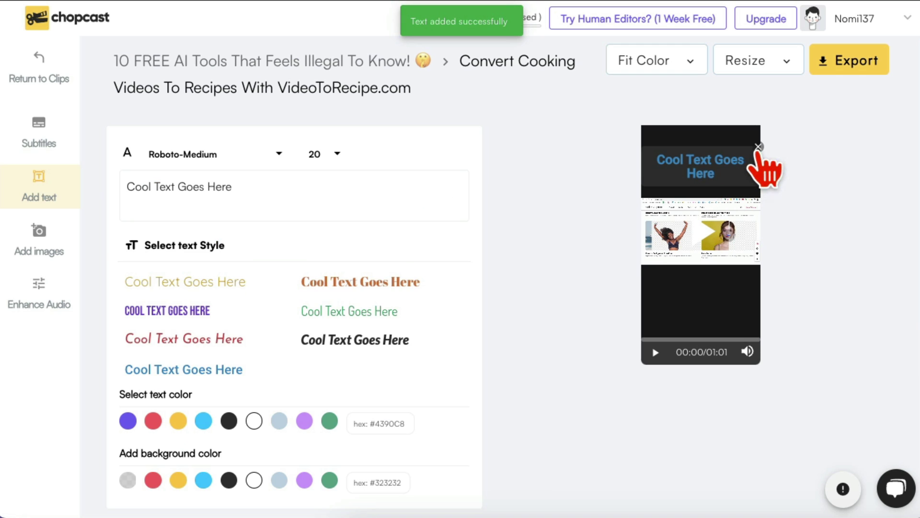
left_click(758, 146)
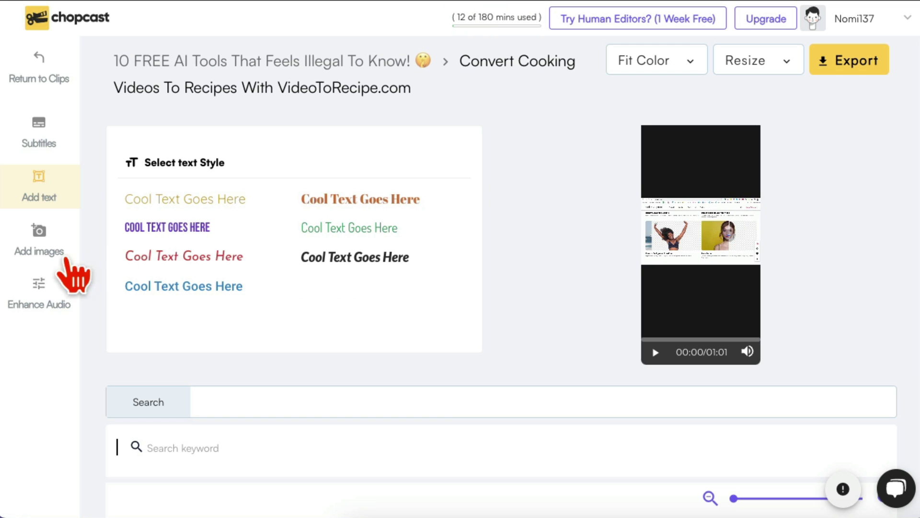
- Open Add images and decline the AI audio enhancement
left_click(54, 256)
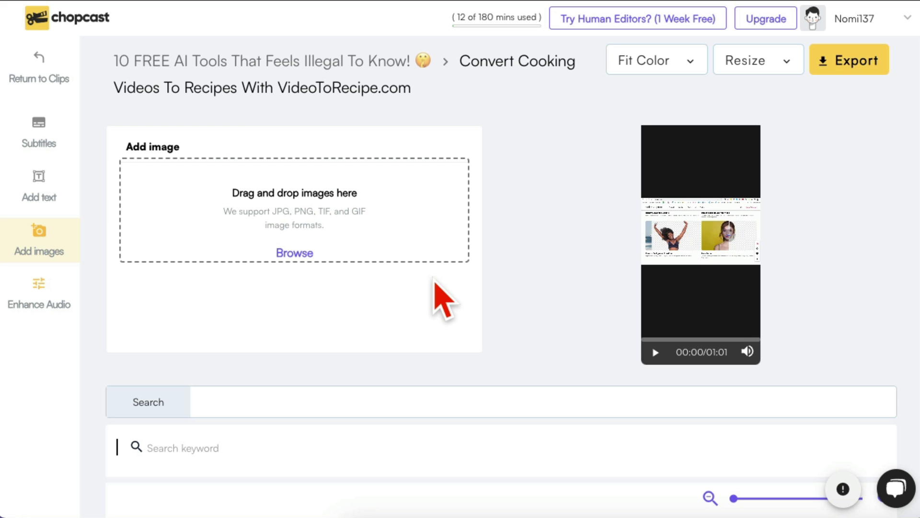
left_click(59, 307)
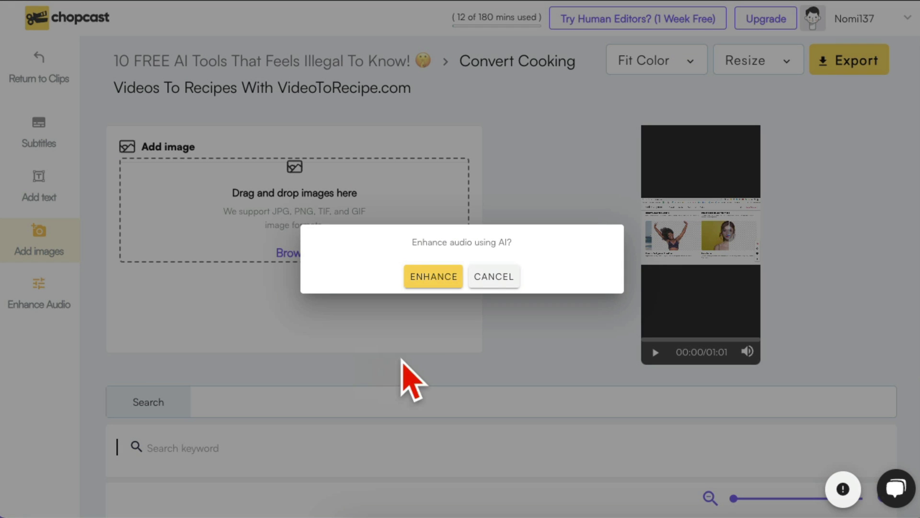
left_click(511, 281)
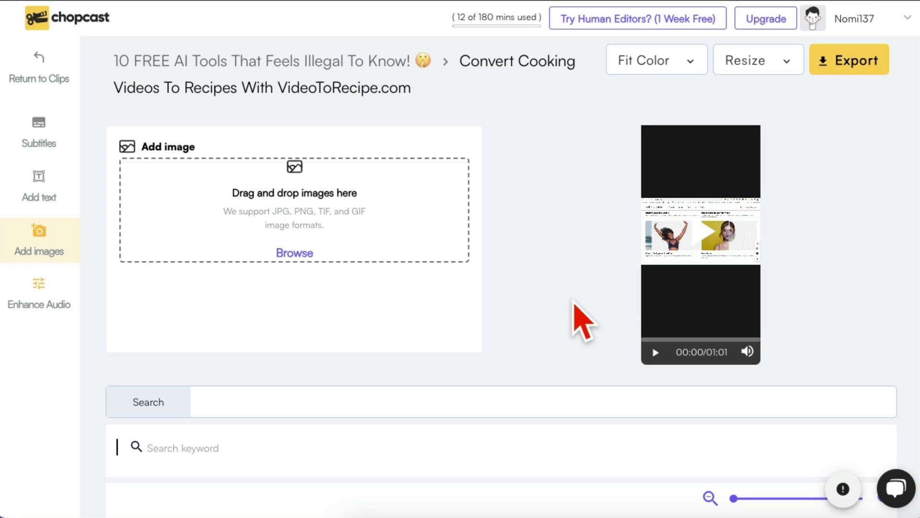
scroll(831, 304, "down", 5)
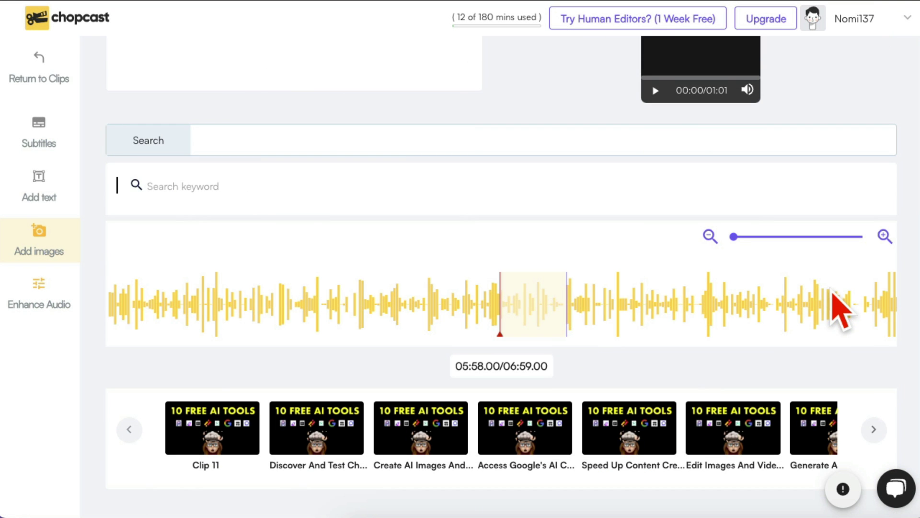
scroll(826, 175, "up", 5)
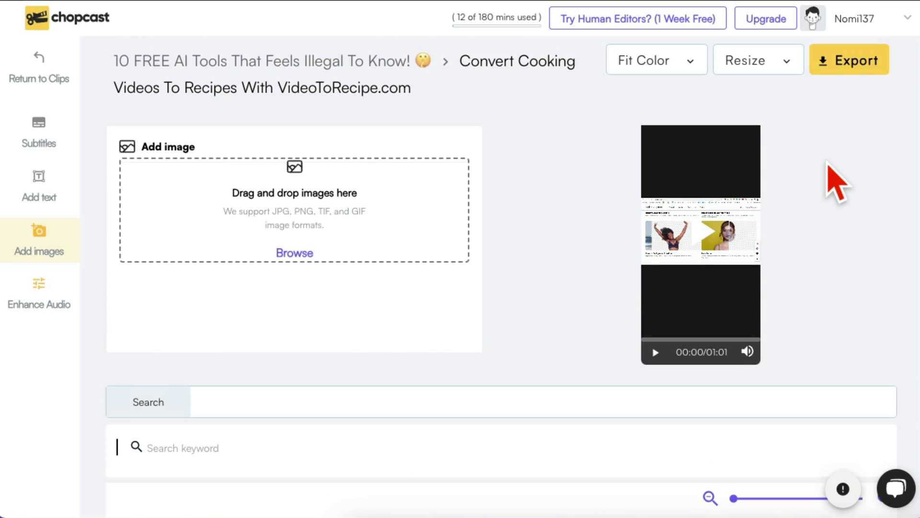
- Open and close the aspect-ratio options without changes, then return to the clips list
left_click(753, 66)
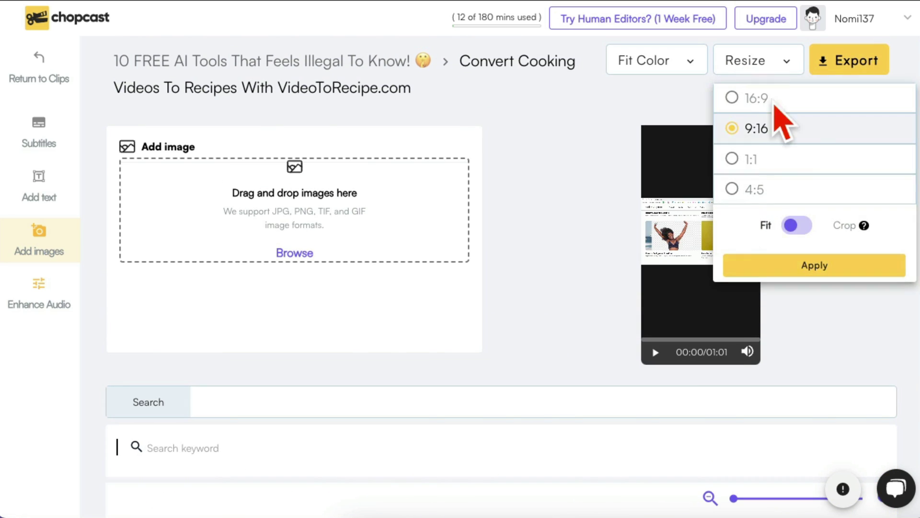
left_click(565, 164)
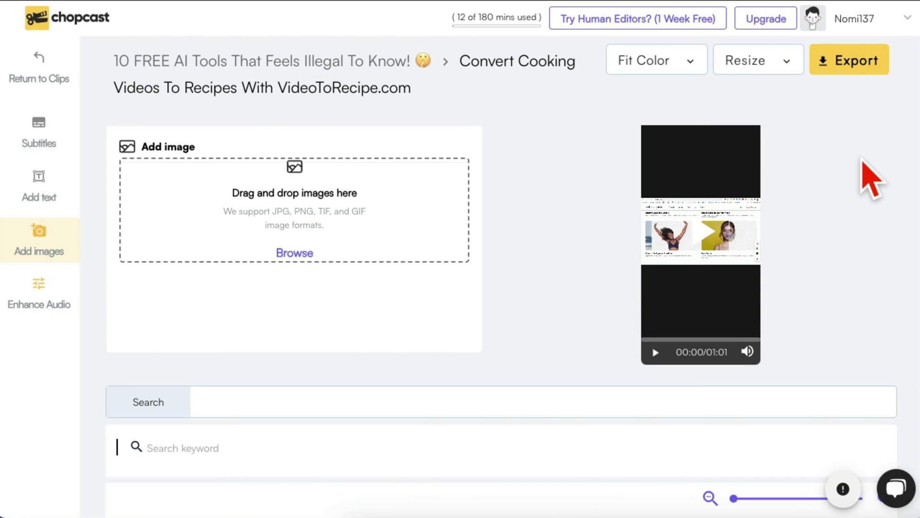
left_click(37, 64)
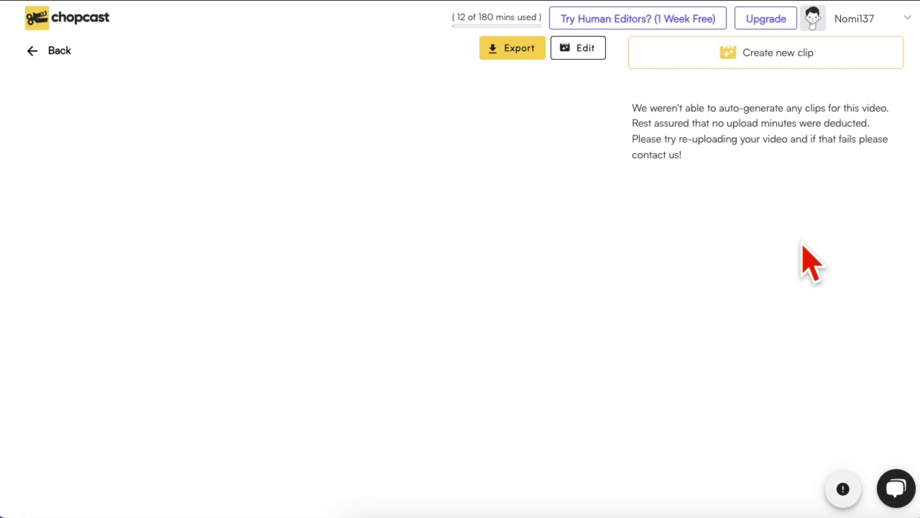
scroll(708, 318, "down", 15)
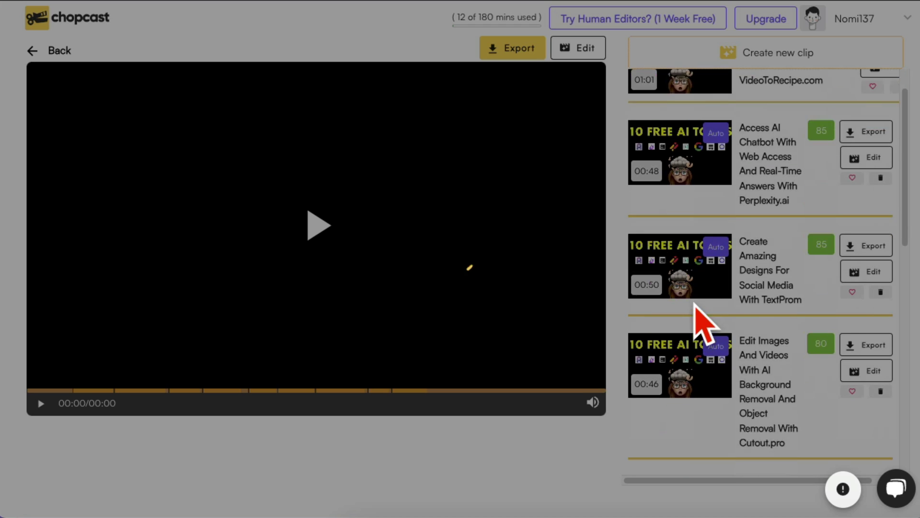
scroll(761, 388, "up", 15)
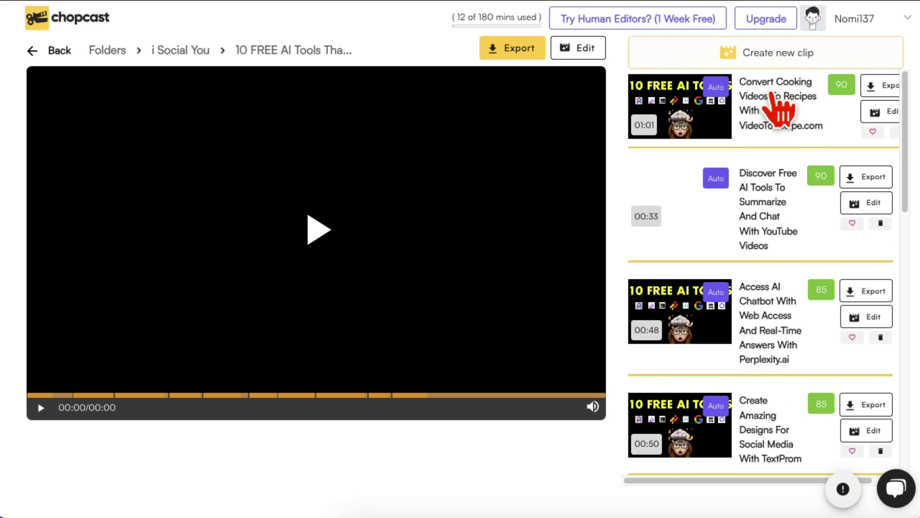
left_click(776, 60)
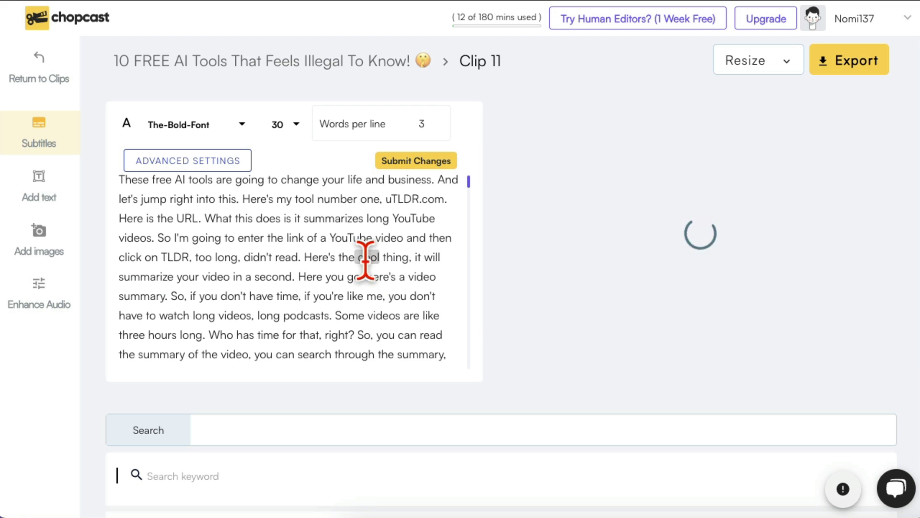
scroll(348, 263, "down", 10)
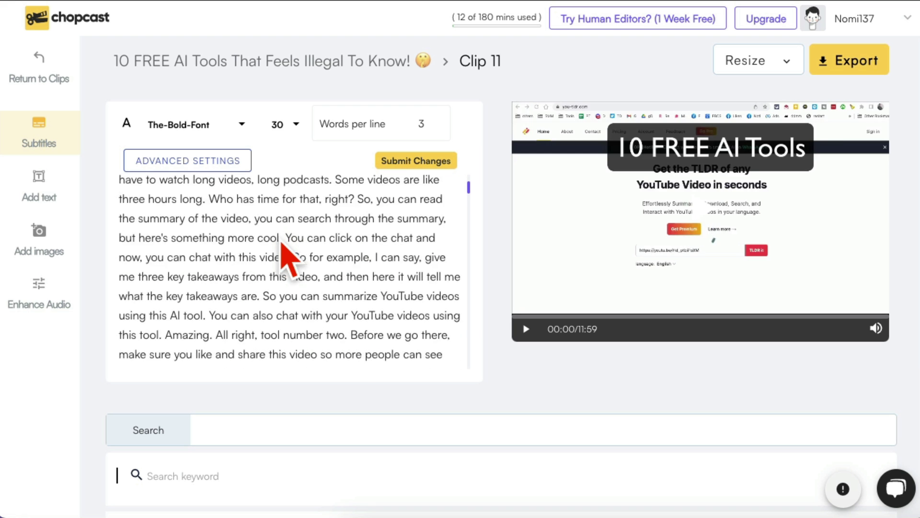
scroll(381, 302, "down", 3)
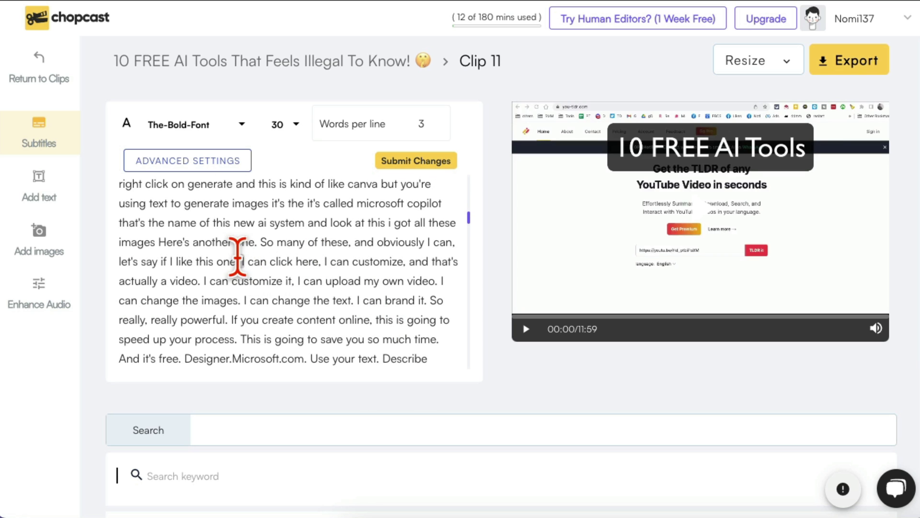
left_click_drag(238, 260, 421, 355)
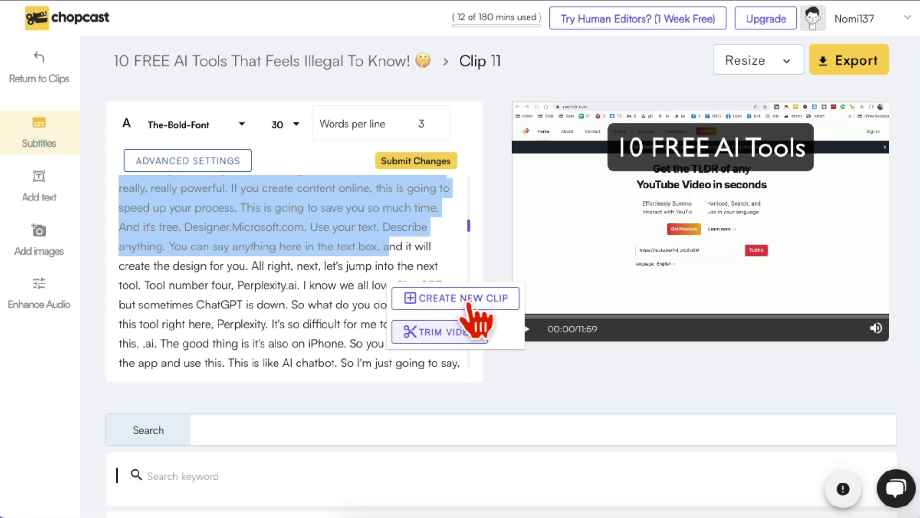
left_click(493, 251)
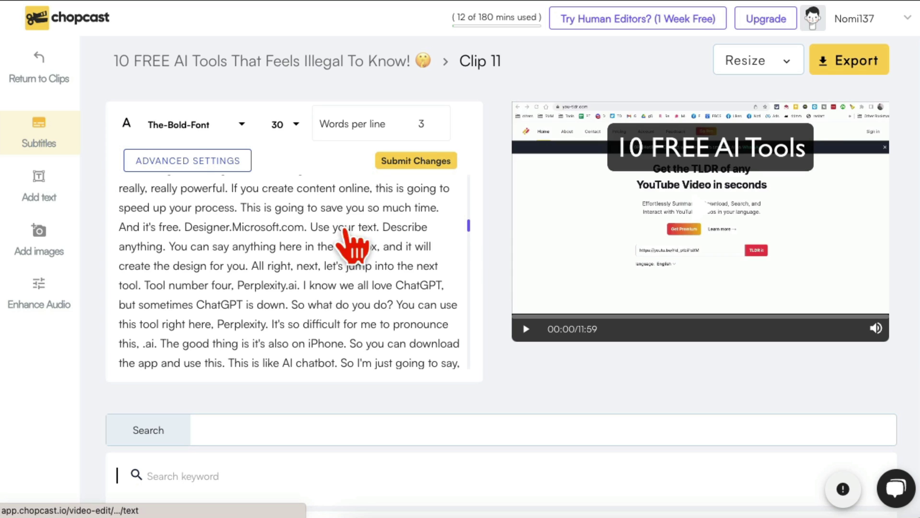
left_click(48, 74)
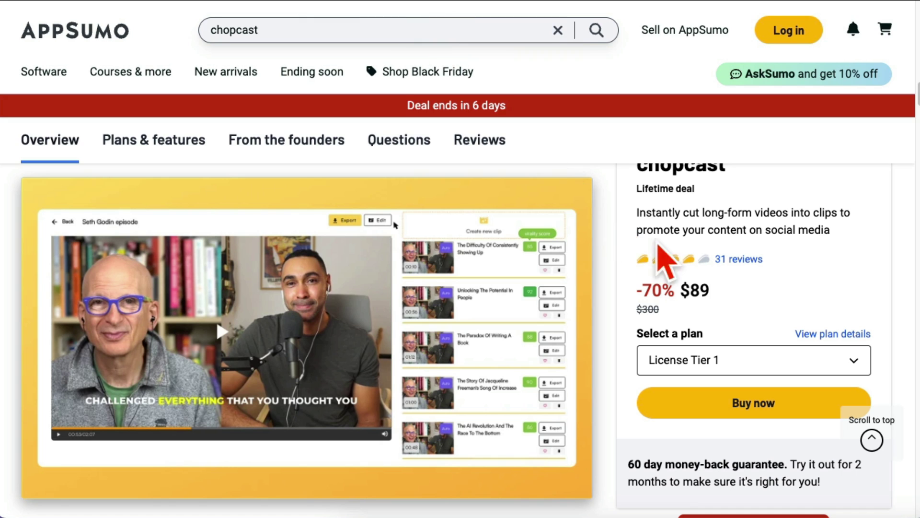
scroll(718, 274, "down", 2)
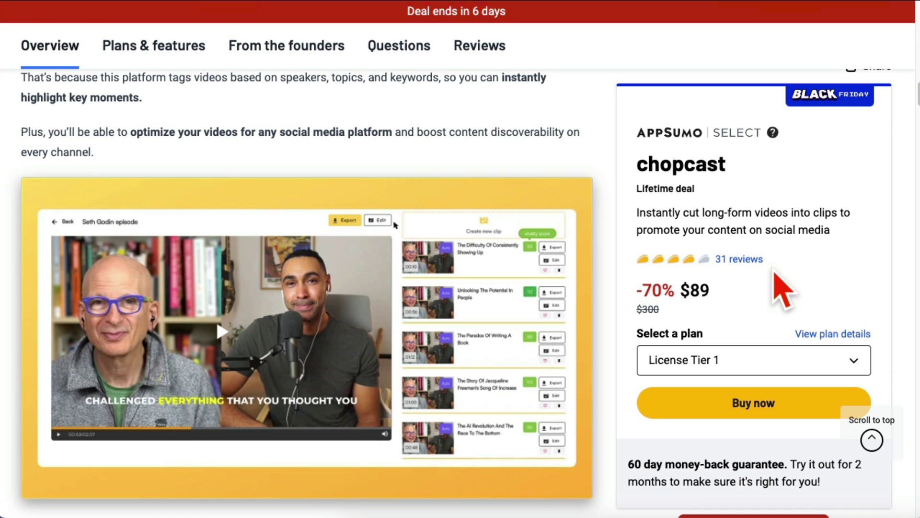
scroll(600, 285, "down", 2)
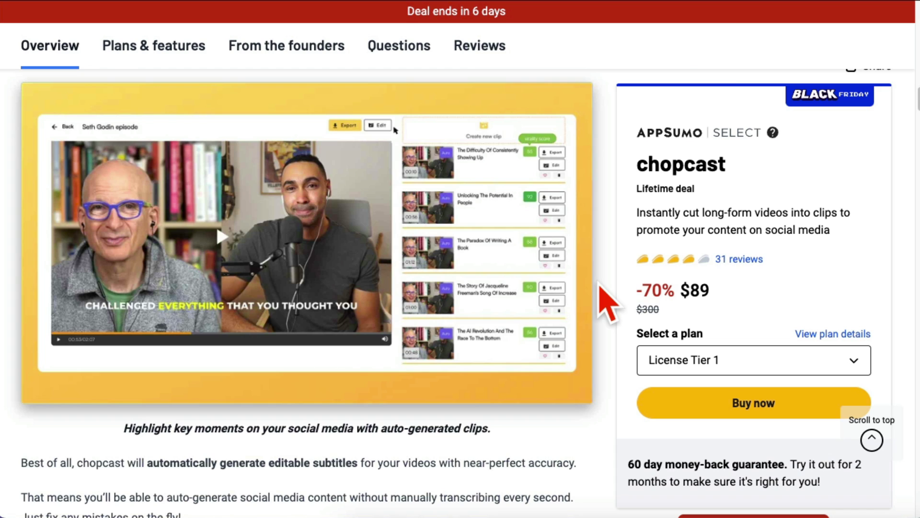
left_click_drag(711, 290, 645, 290)
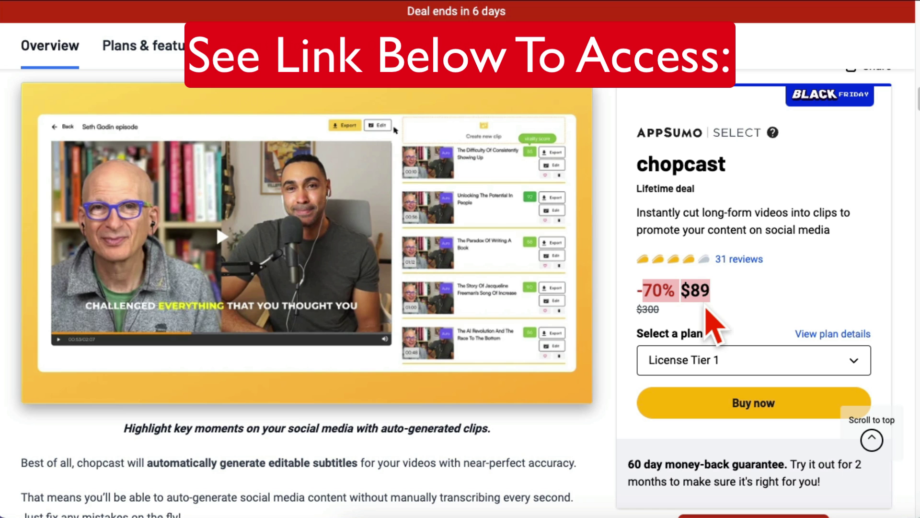
left_click(647, 282)
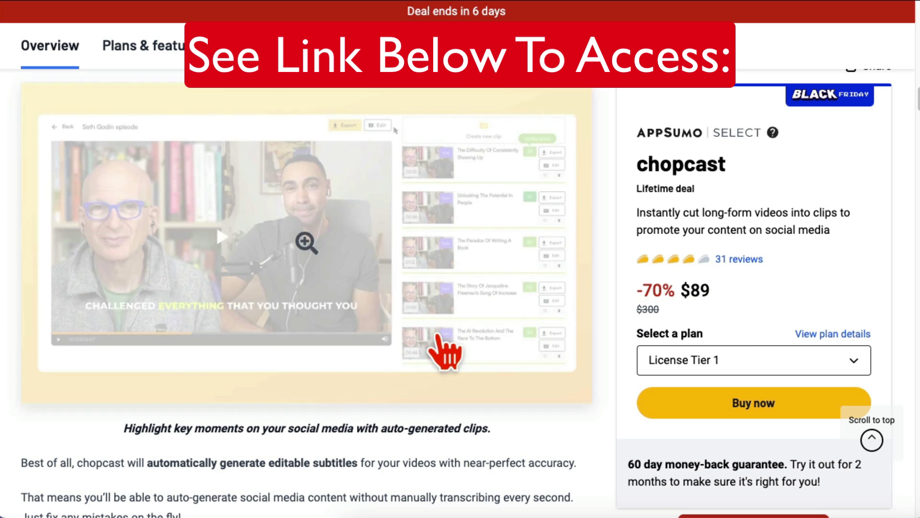
scroll(460, 349, "down", 15)
scroll(485, 361, "down", 20)
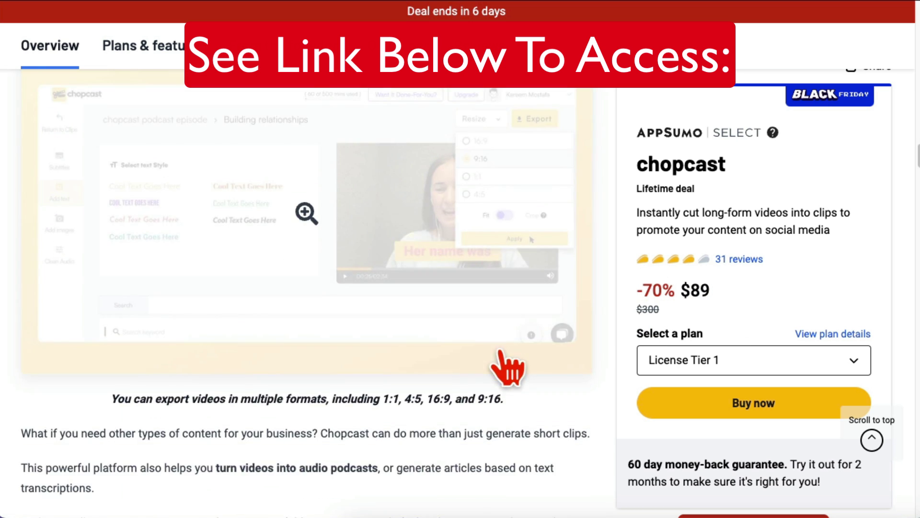
scroll(509, 371, "down", 5)
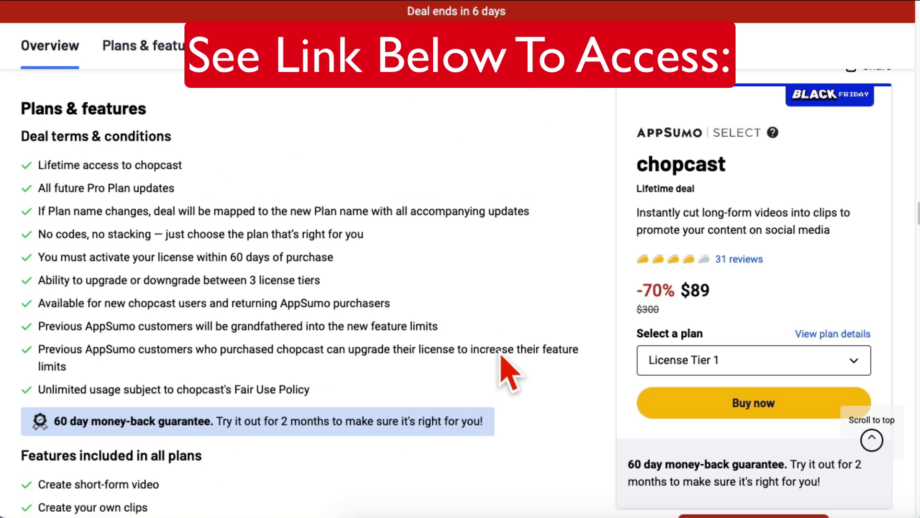
scroll(498, 348, "down", 8)
scroll(503, 369, "down", 5)
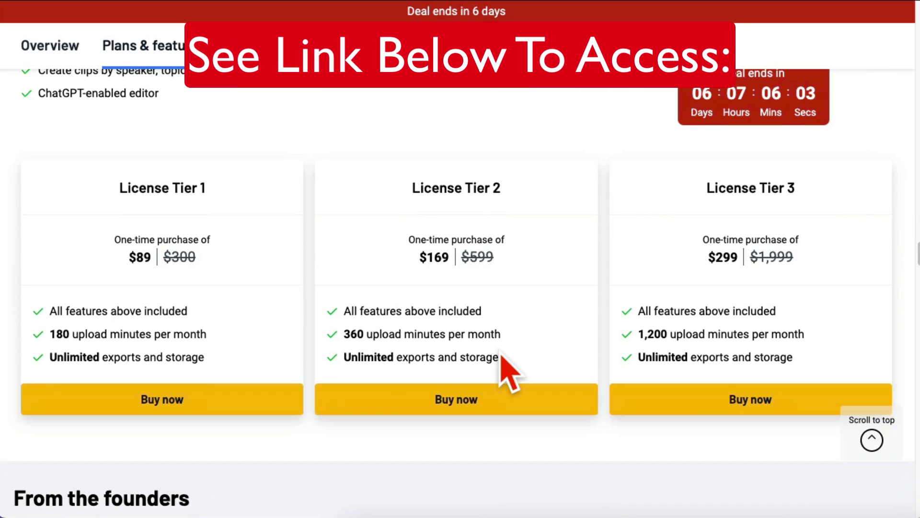
scroll(501, 357, "up", 15)
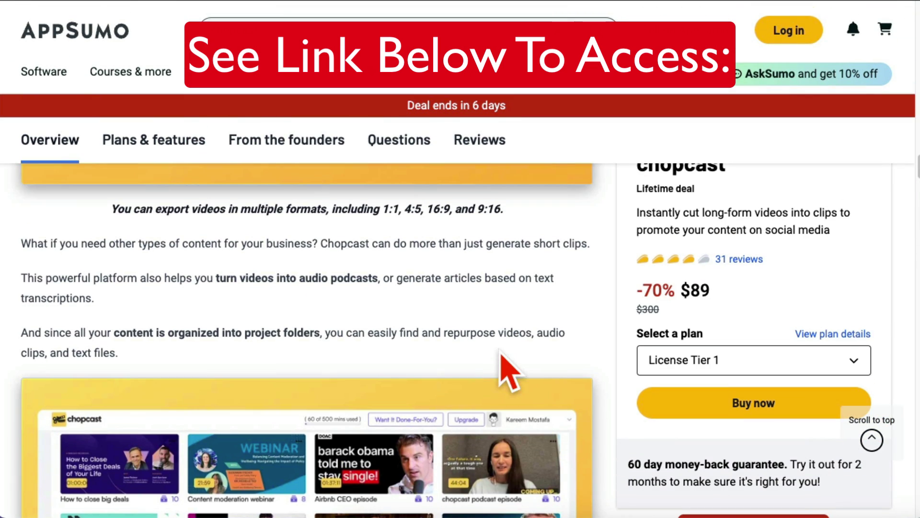